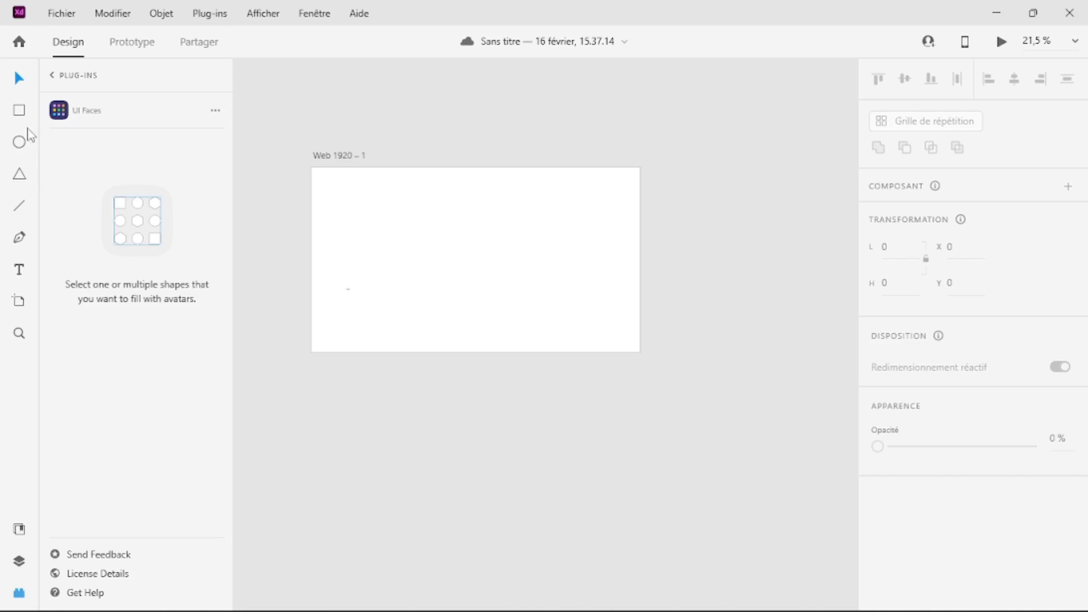
Step: Draw a circle about 238 px wide in the artboard's upper-left area and remove its border
click(16, 146)
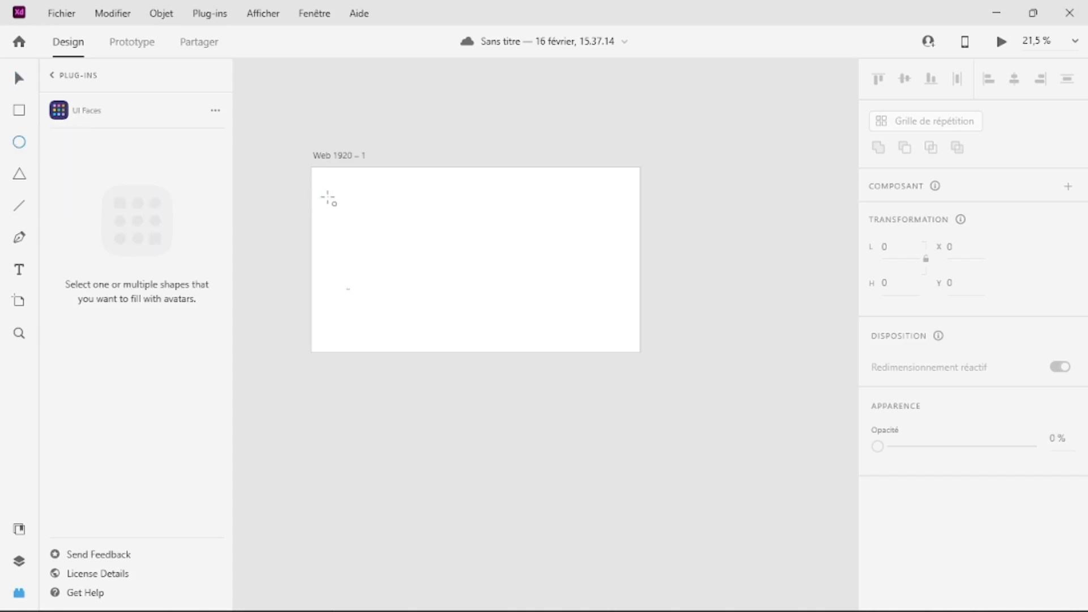
drag(328, 198, 369, 245)
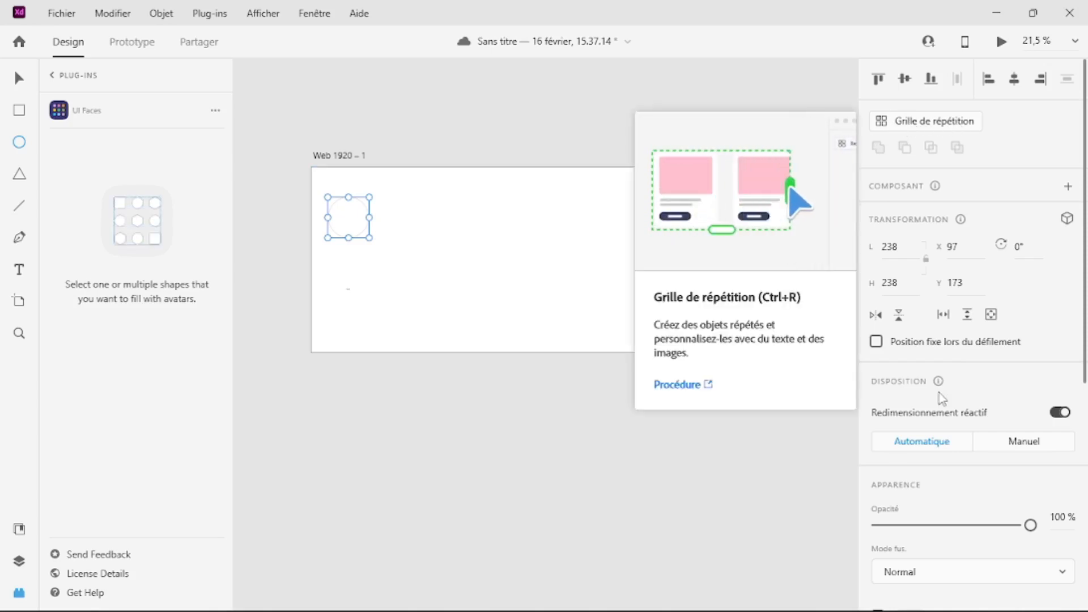
key(v)
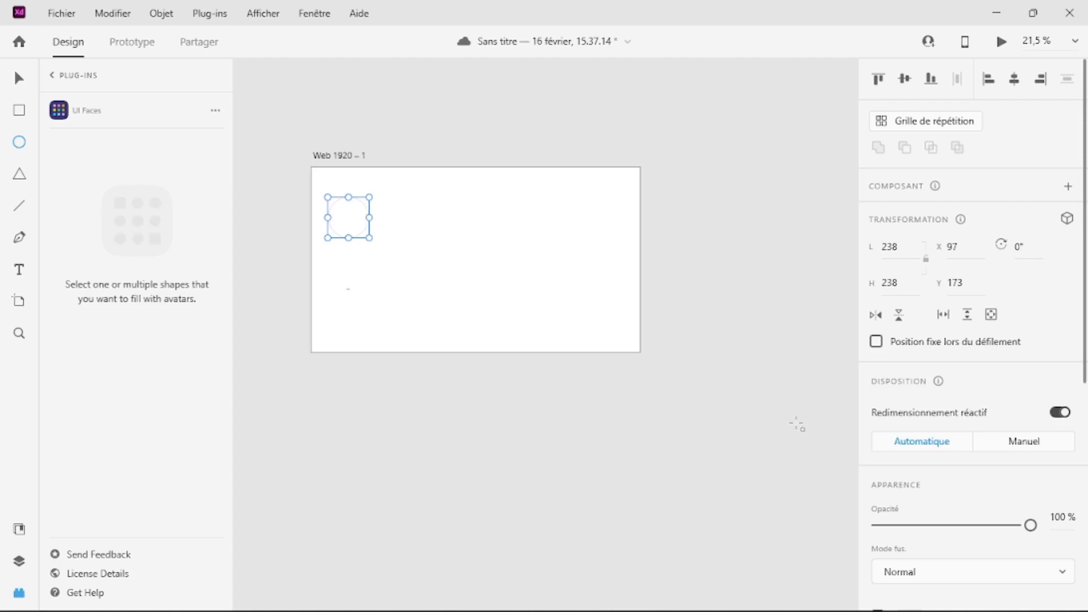
scroll(952, 482, down, 5)
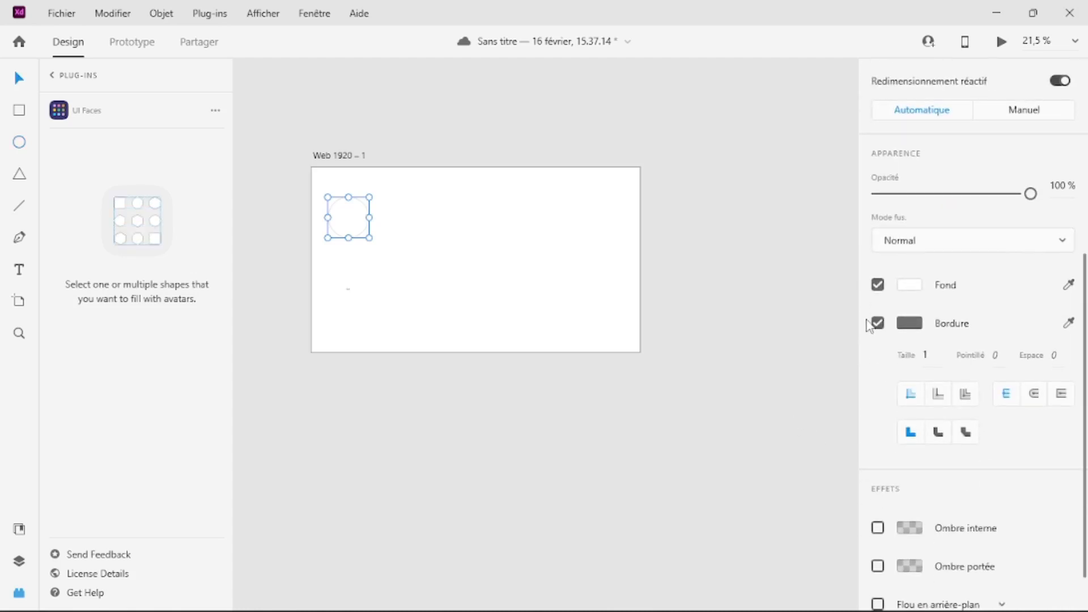
click(436, 260)
click(346, 223)
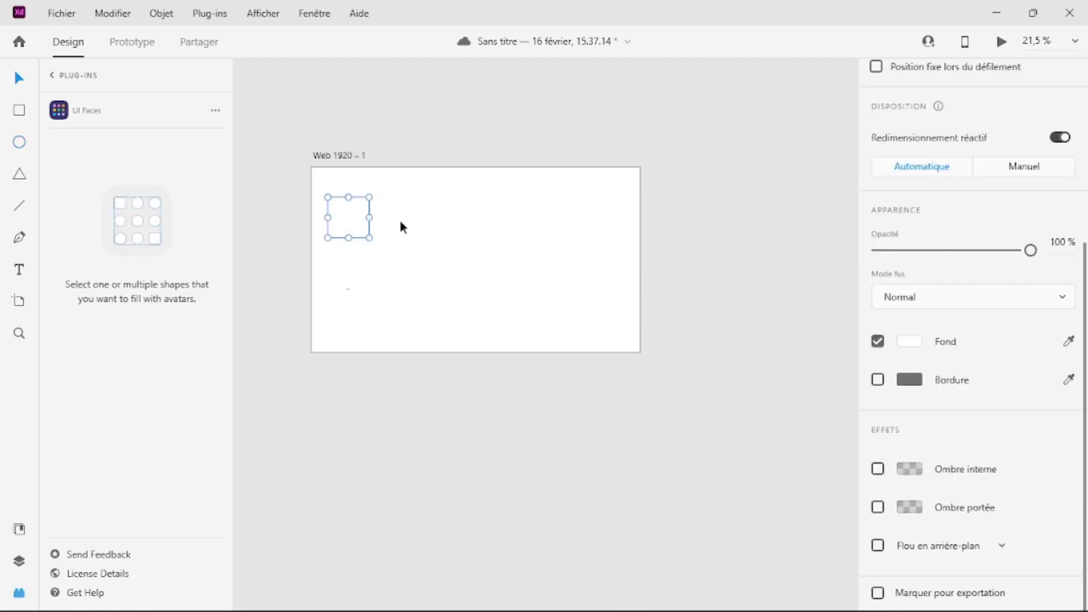
Step: Turn the circle into a repeat grid and extend it downward into a vertical column of circles
scroll(680, 328, up, 2)
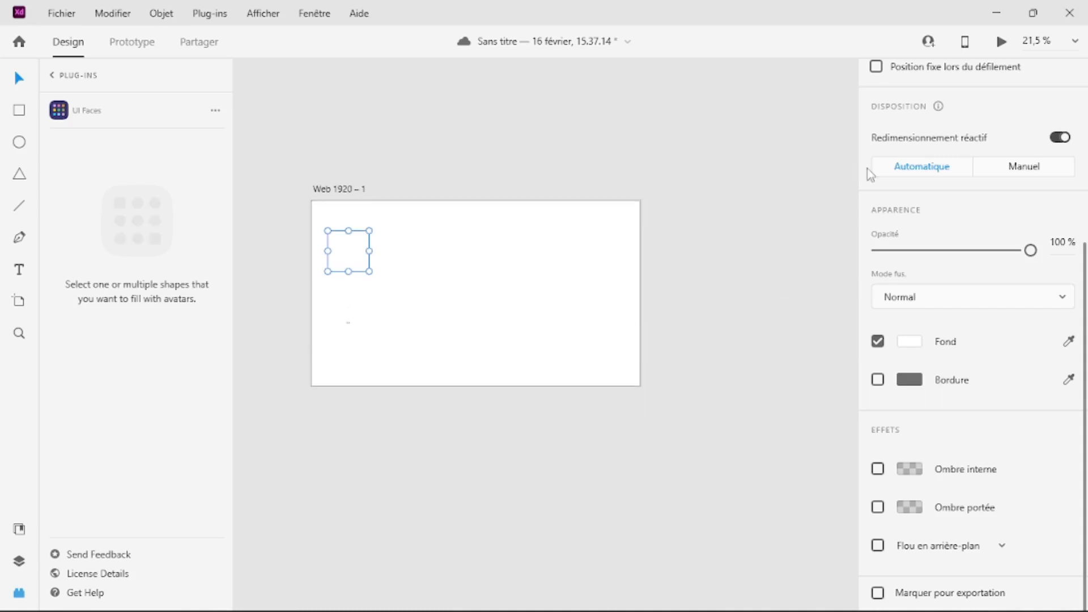
scroll(941, 134, up, 5)
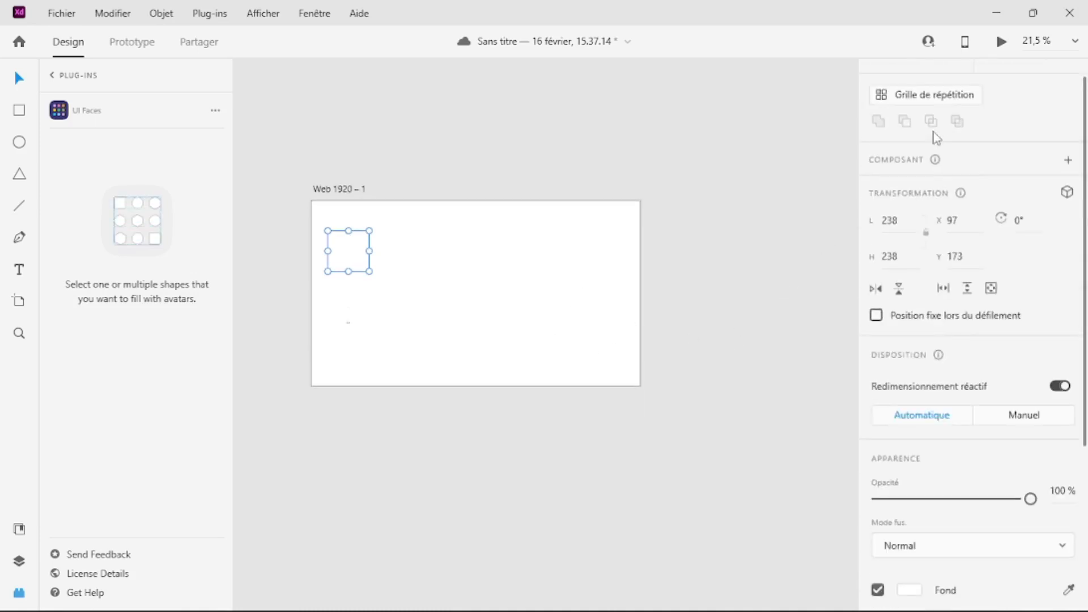
click(921, 95)
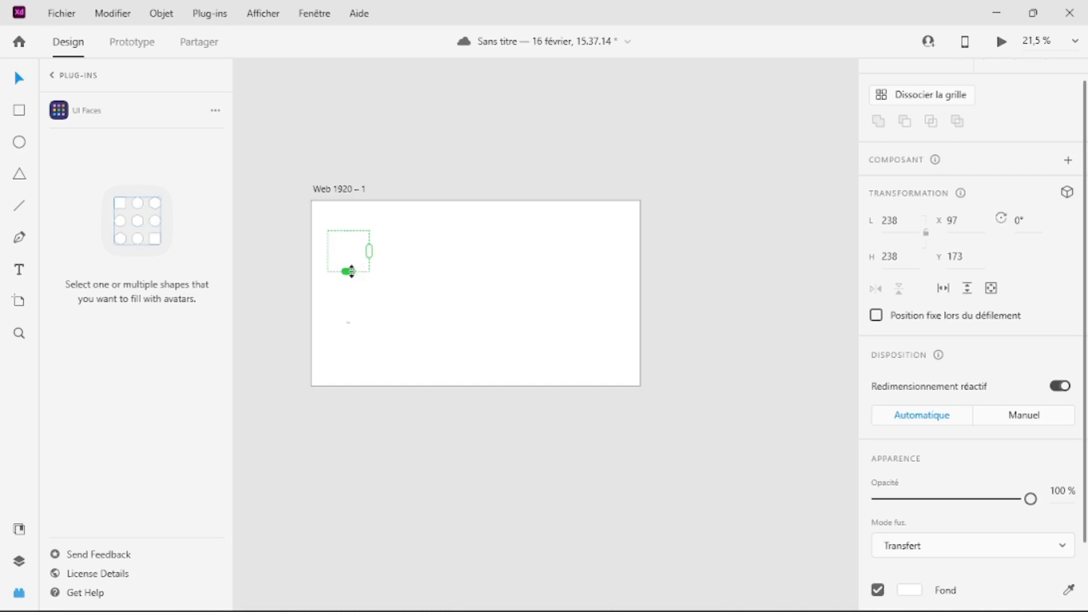
drag(347, 271, 348, 371)
Step: Fill the repeated circles with a solid dark red color
double_click(340, 251)
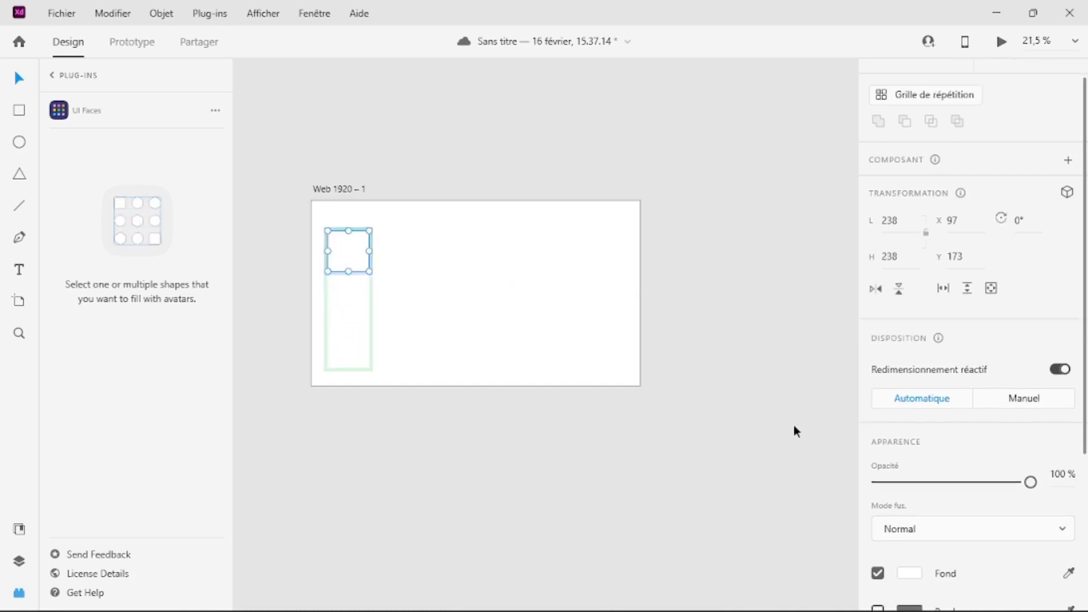
scroll(961, 492, down, 2)
click(909, 491)
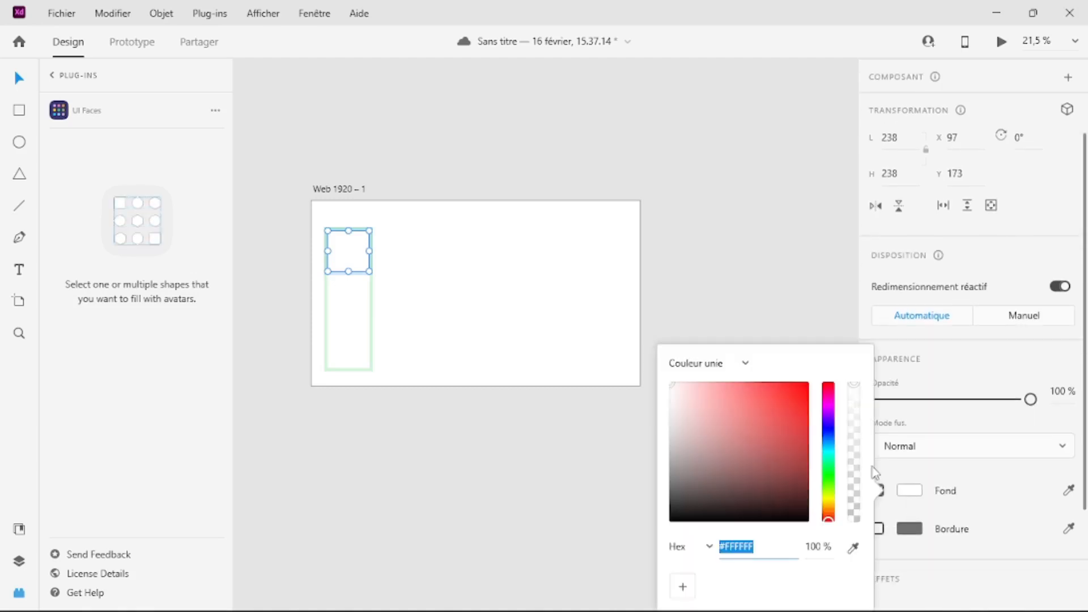
click(755, 431)
click(759, 277)
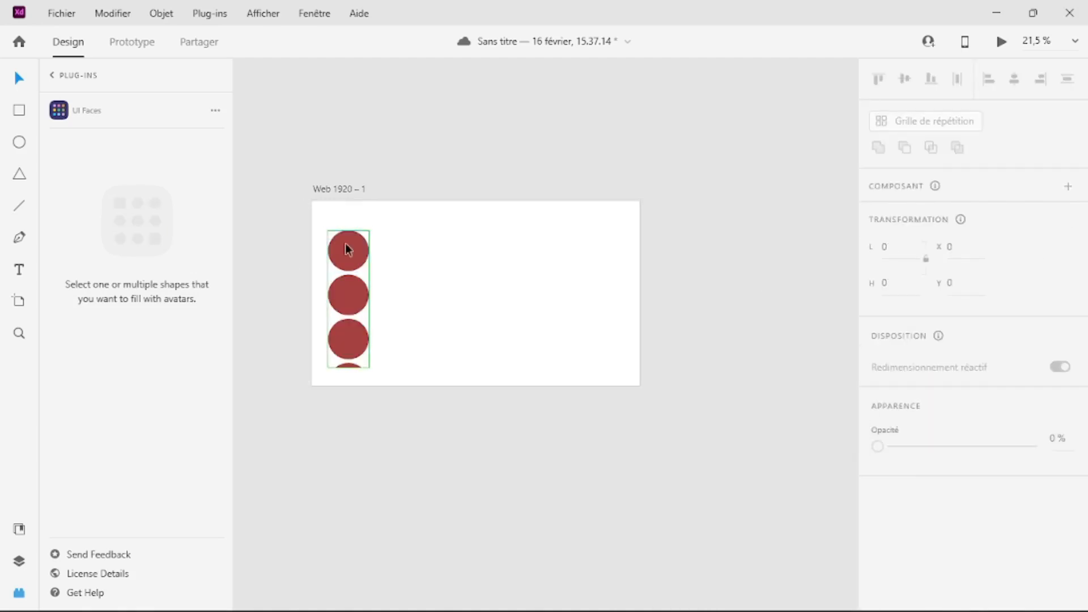
Step: Move the circle grid up to about Y 52, extend it to four full circles, and tighten their spacing
drag(347, 247, 347, 226)
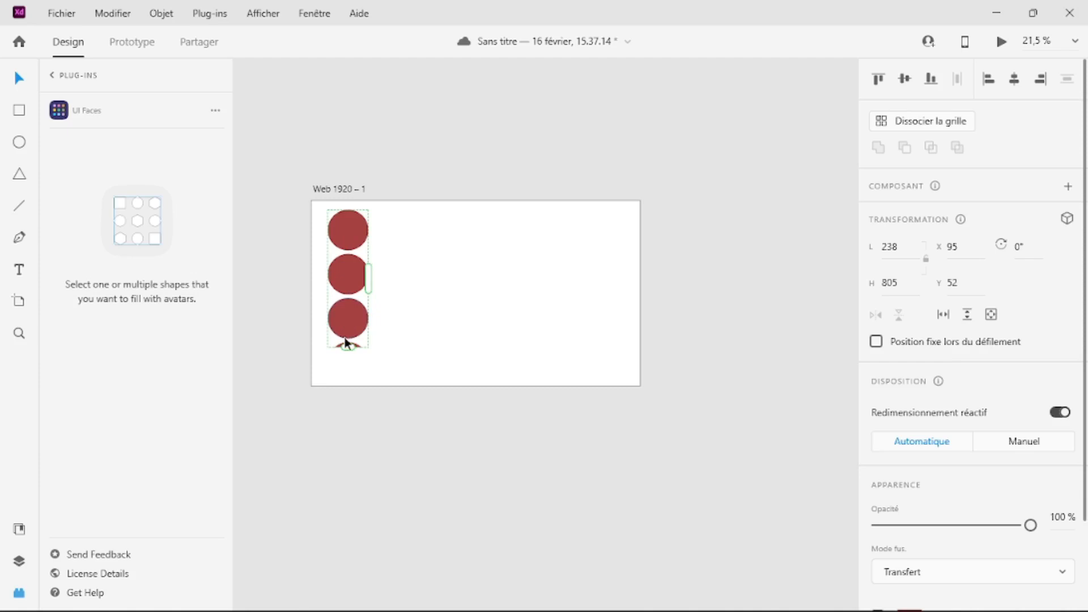
drag(346, 345, 351, 385)
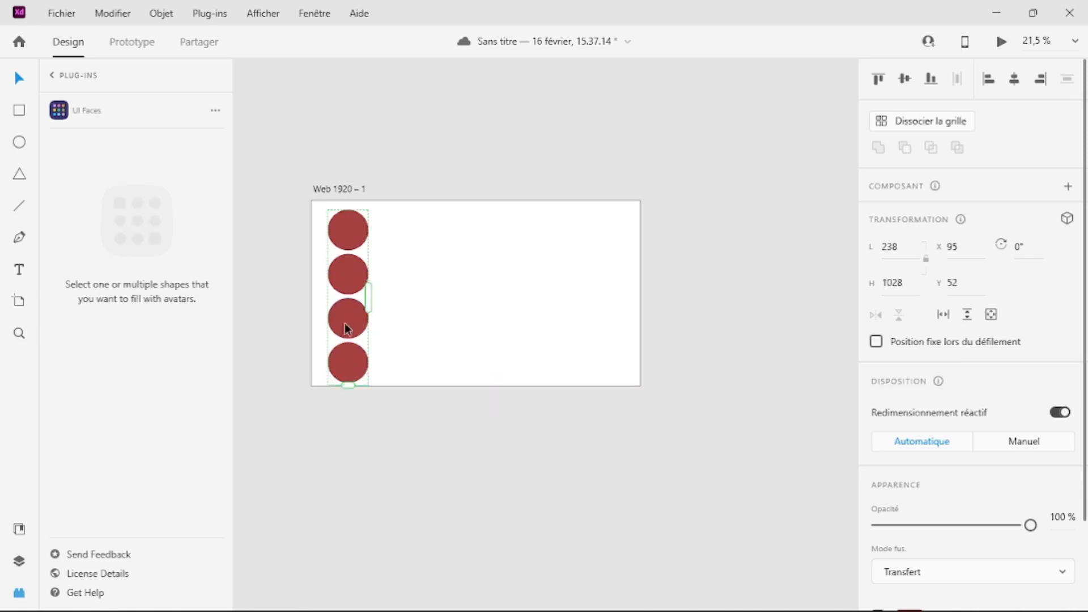
drag(349, 296, 352, 293)
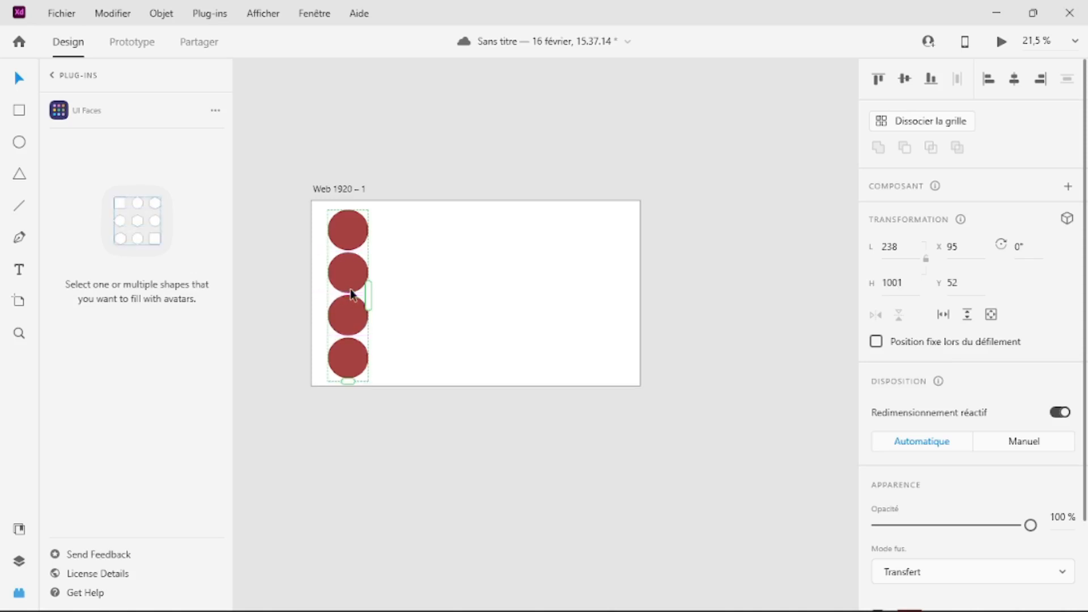
Step: Ungroup the repeat grid and select all four circles
click(954, 121)
click(559, 157)
drag(401, 371, 336, 219)
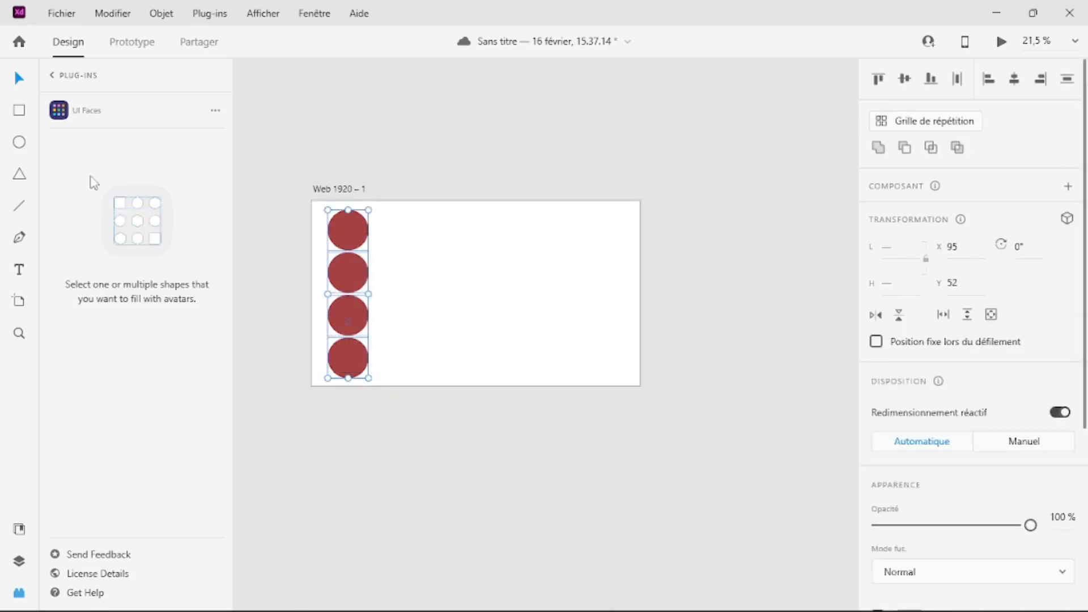
click(55, 76)
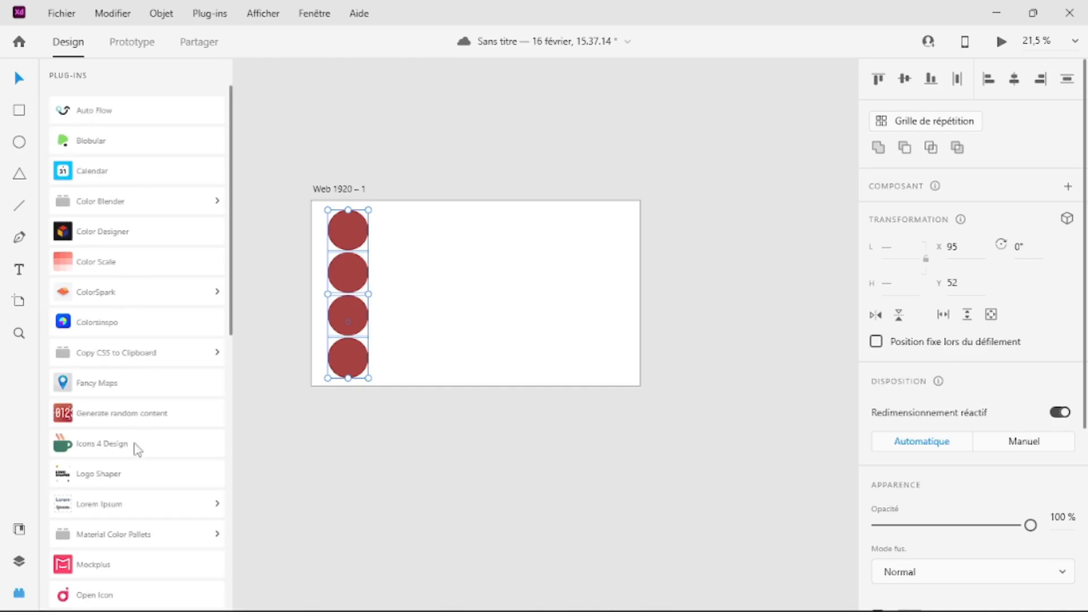
scroll(138, 451, down, 10)
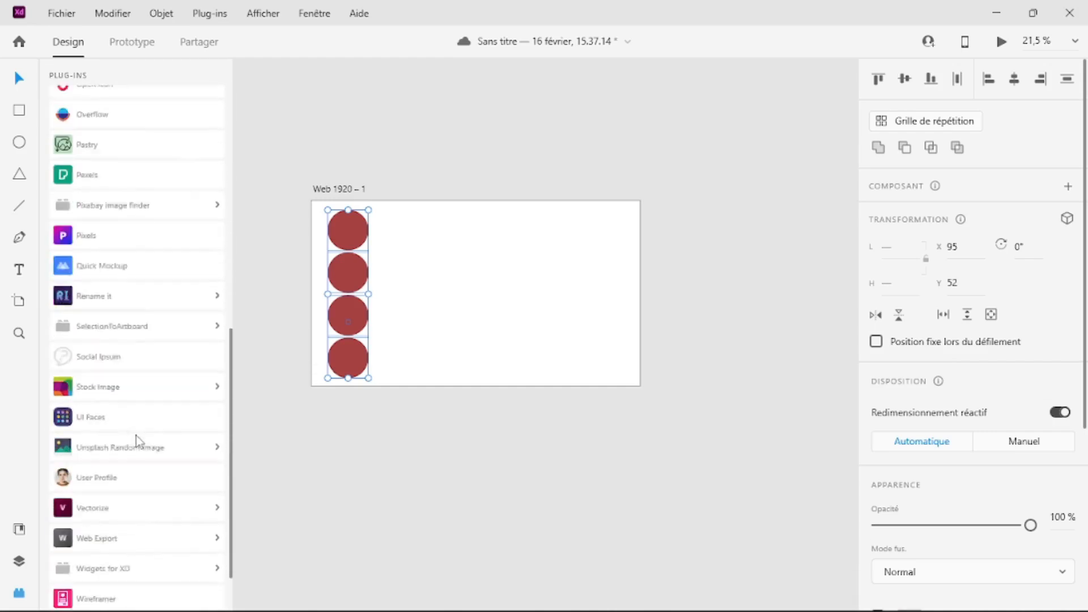
click(96, 381)
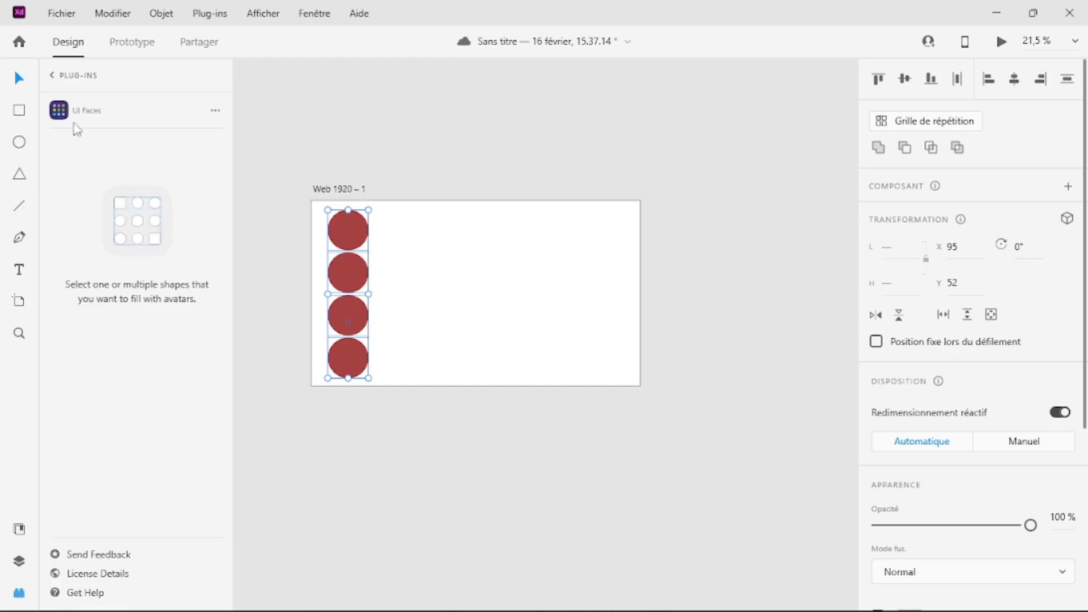
Step: Fill the four selected circles with random photos using the User Profile plug-in, then deselect them
click(55, 76)
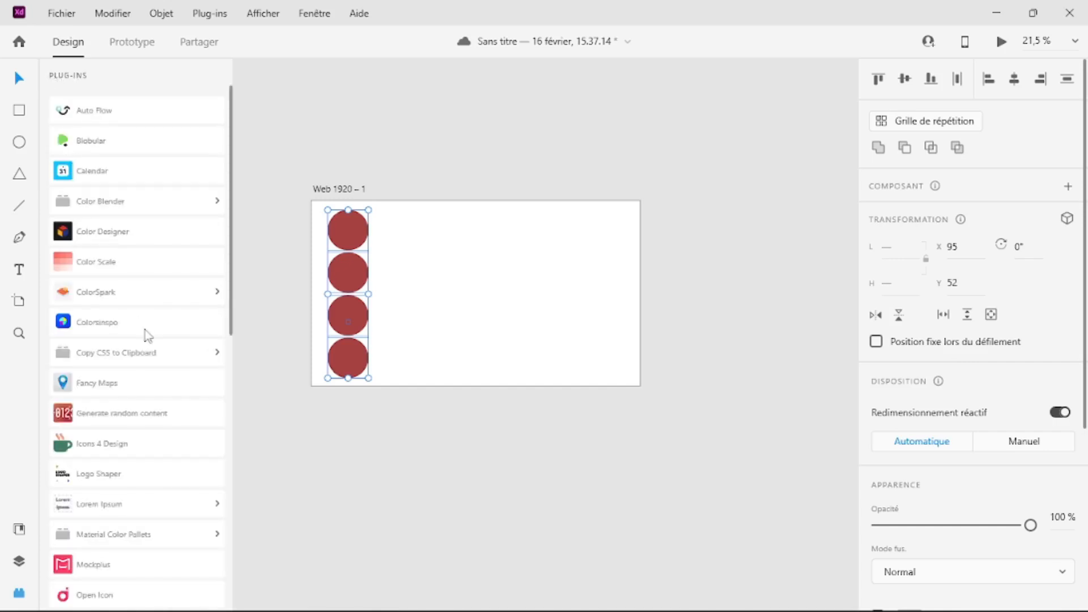
scroll(145, 339, down, 8)
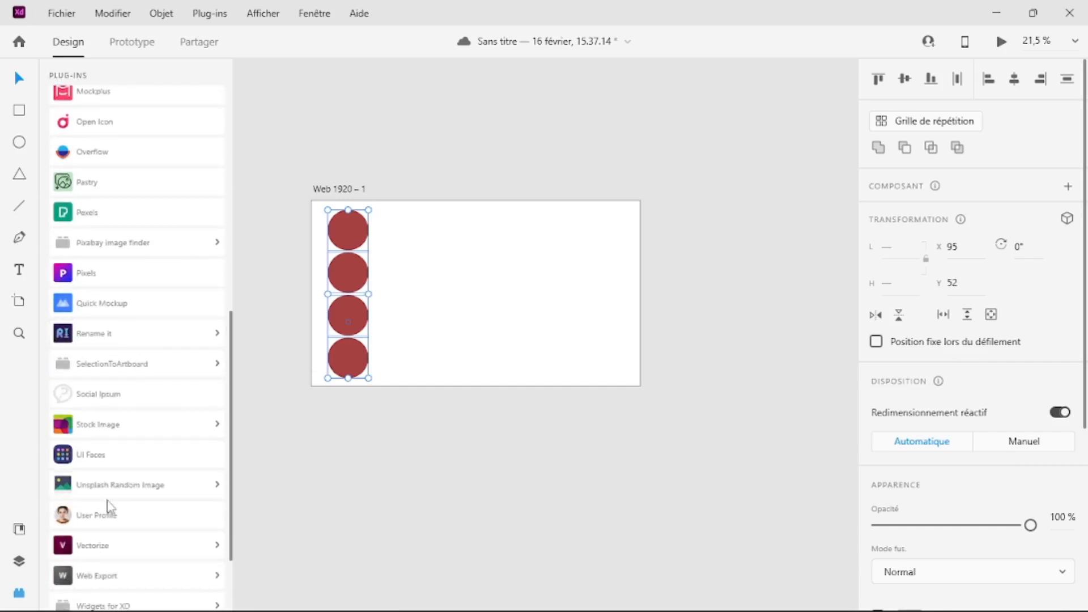
click(89, 515)
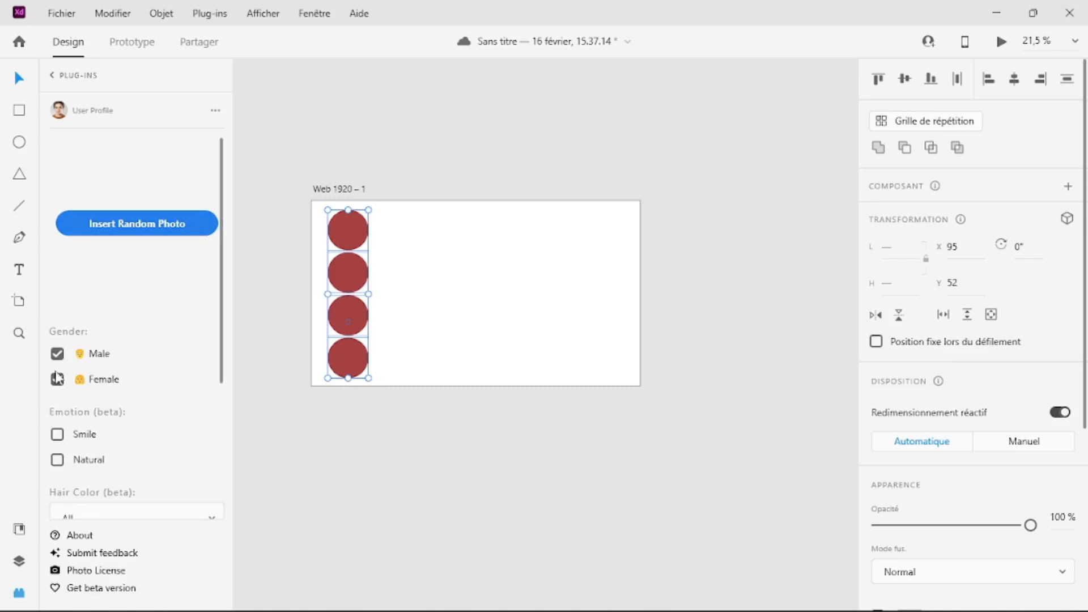
click(144, 227)
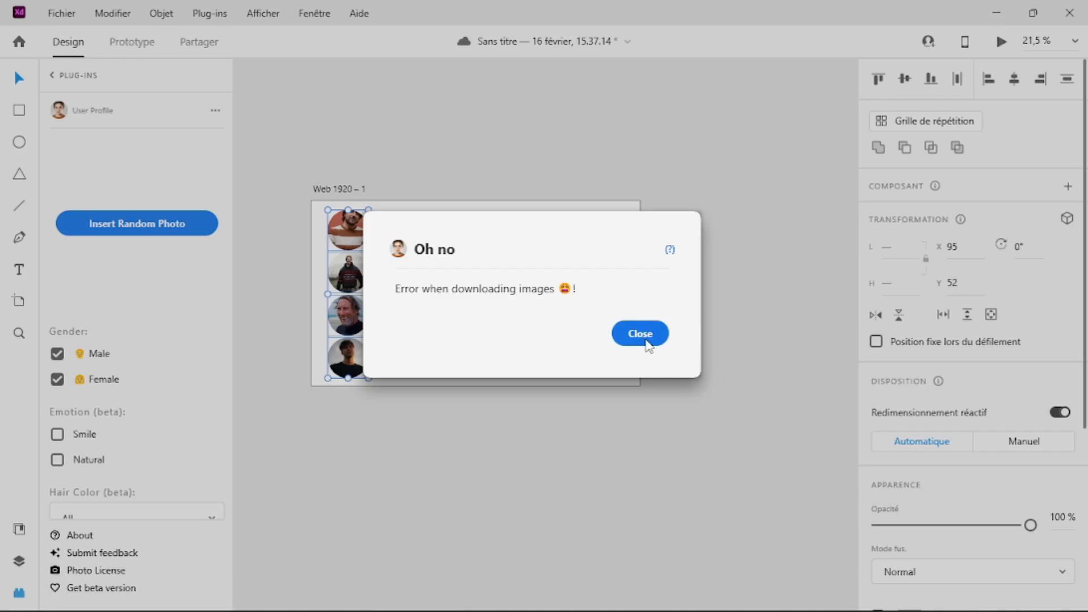
click(648, 335)
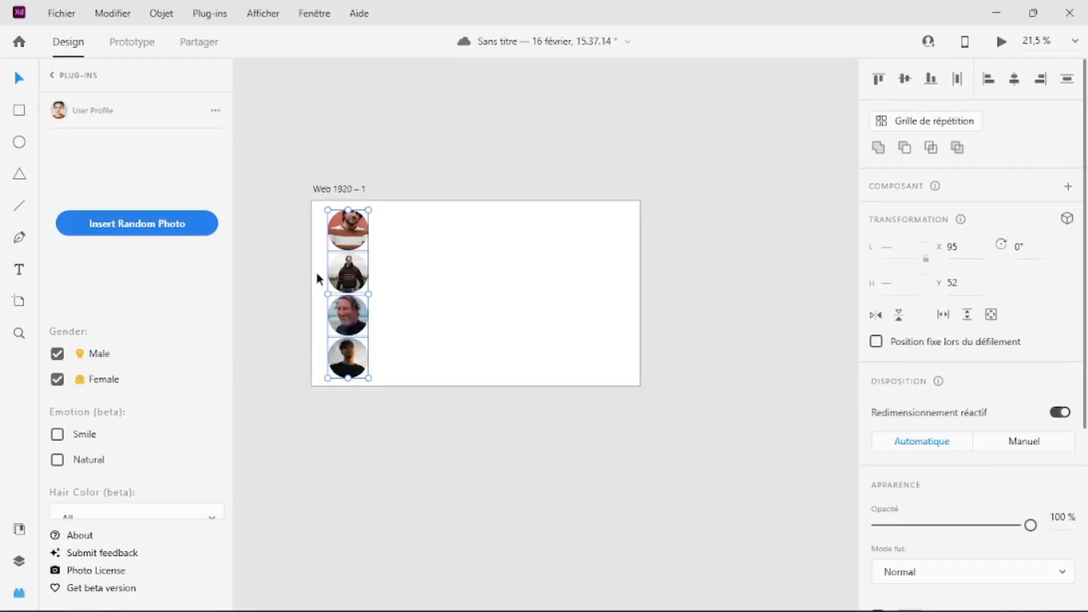
click(371, 460)
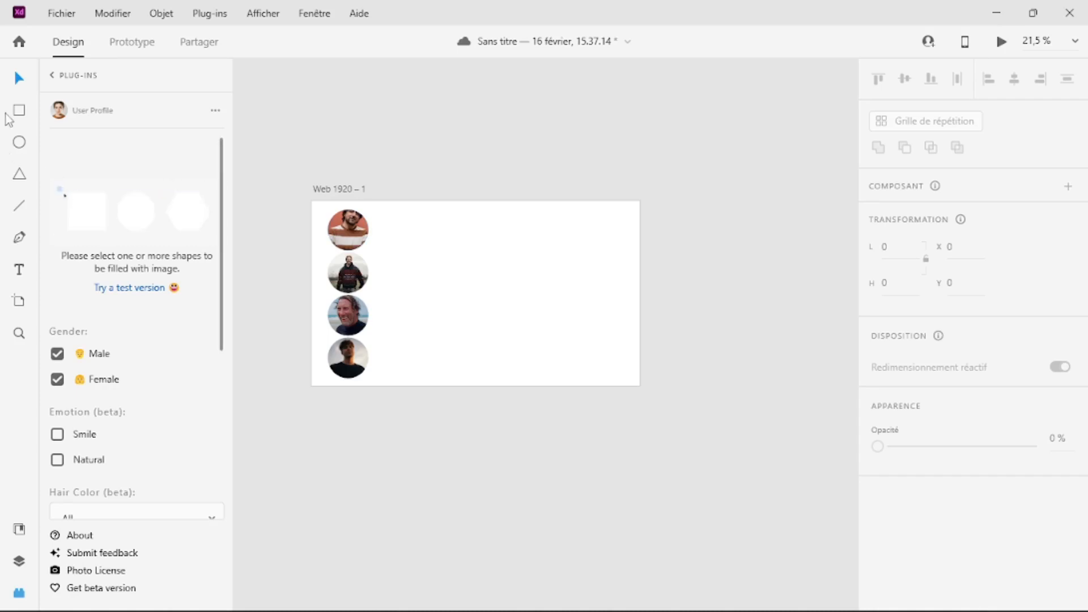
Step: Add a text line containing a person's full name beside the topmost photo
click(19, 270)
click(378, 233)
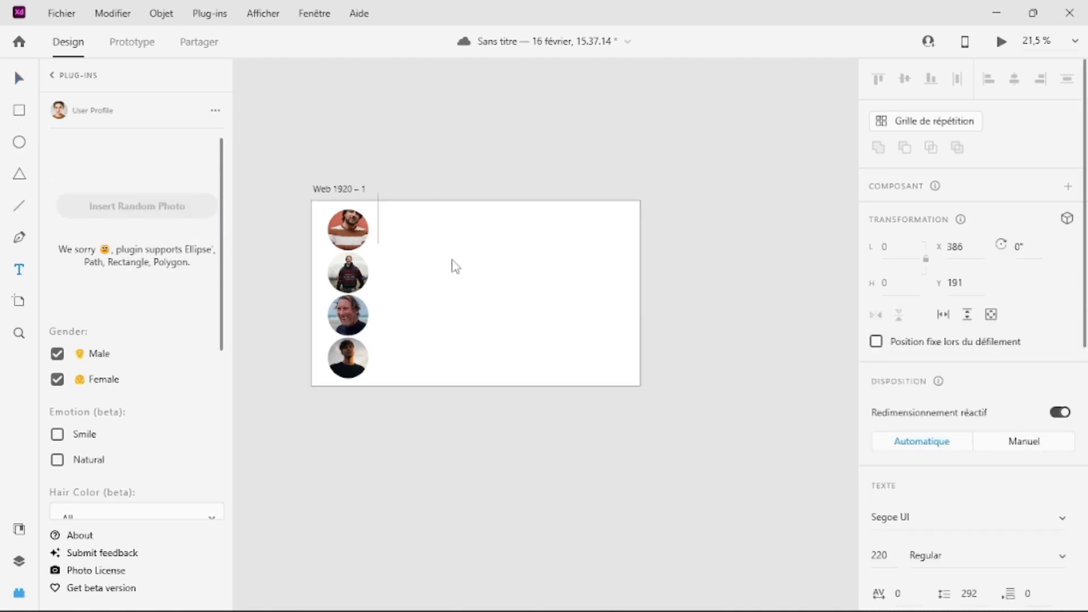
key(Escape)
Step: Set the name text's fill color to near-black #030202
scroll(904, 487, down, 6)
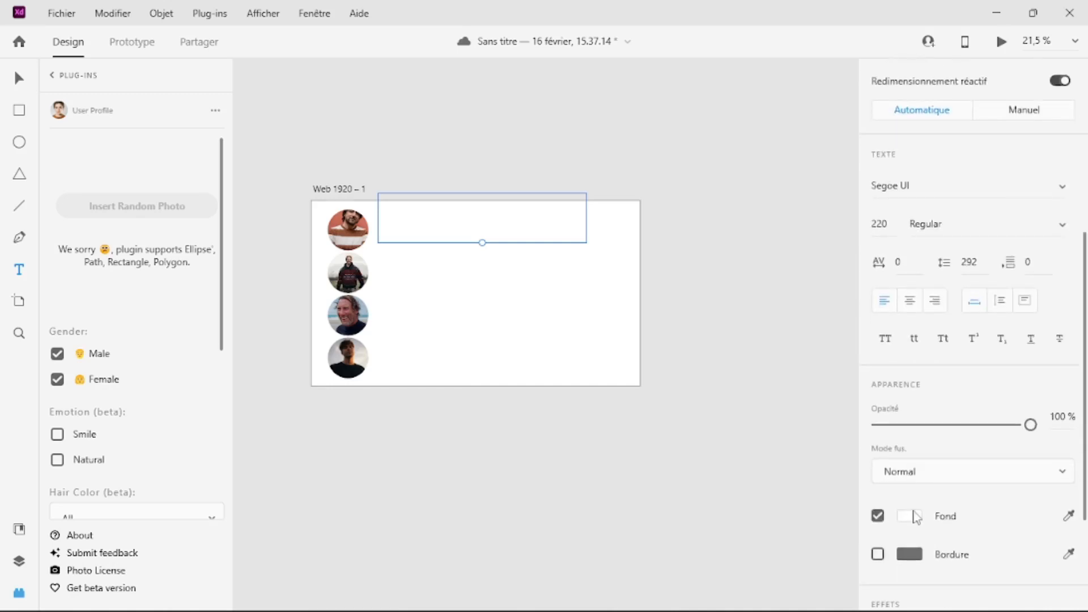
click(909, 515)
click(793, 436)
click(689, 520)
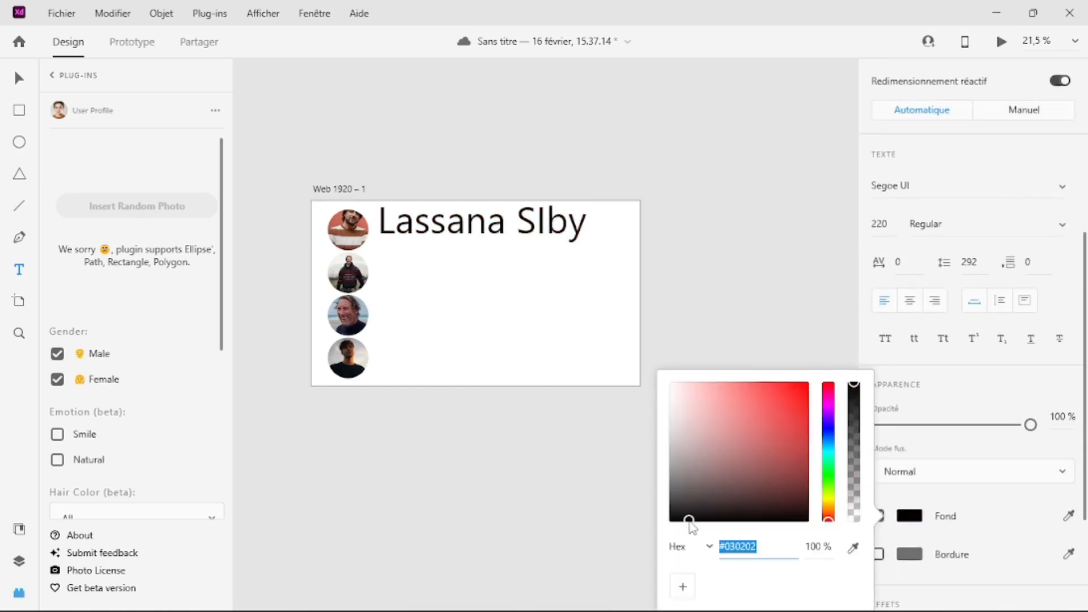
Step: Scale the name text down to font size 164 and align it beside the topmost photo
click(505, 265)
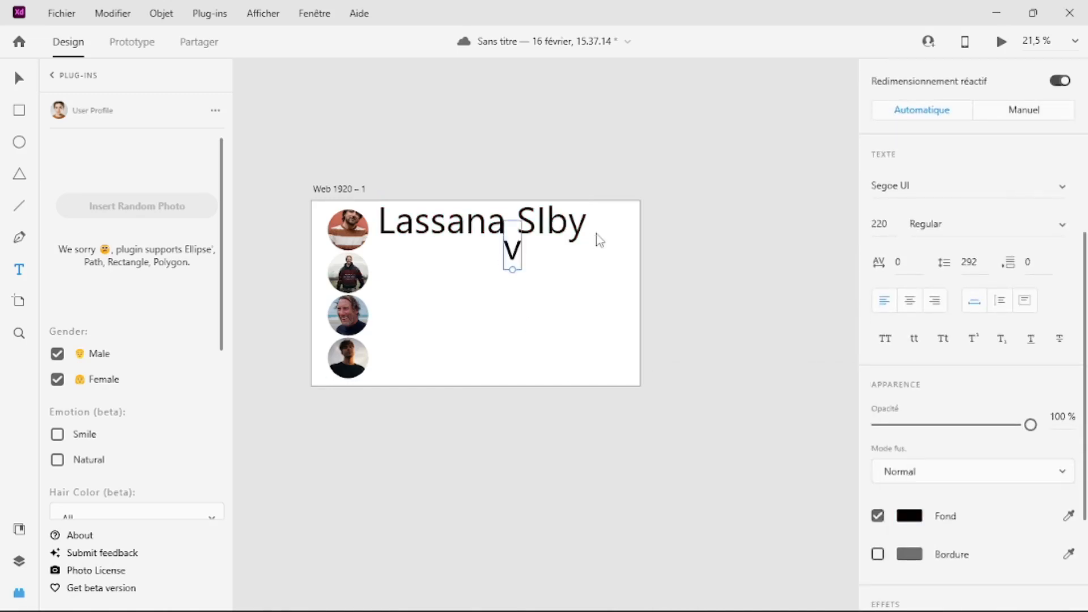
click(560, 234)
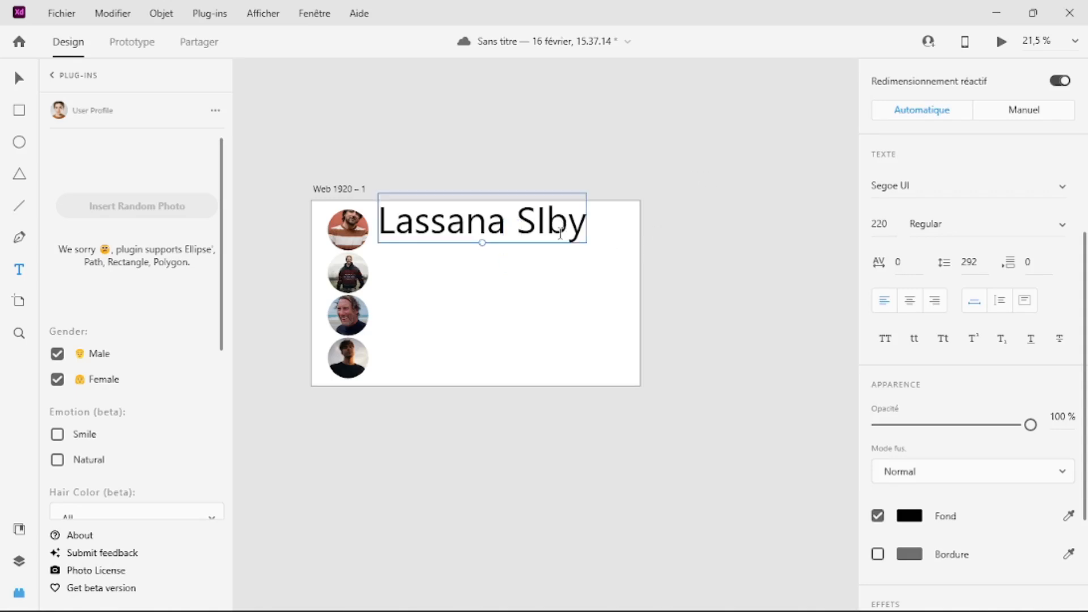
drag(482, 242, 446, 233)
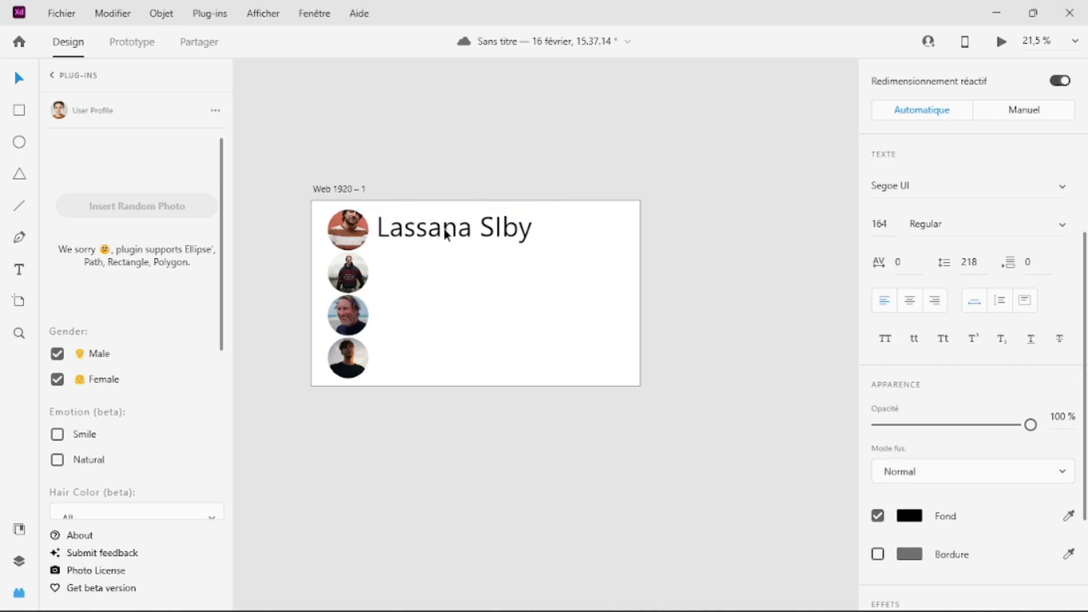
Step: Turn the name text into a repeat grid and extend it downward to four lines beside the photos
scroll(927, 201, up, 5)
scroll(927, 201, up, 3)
click(907, 125)
drag(467, 244, 444, 340)
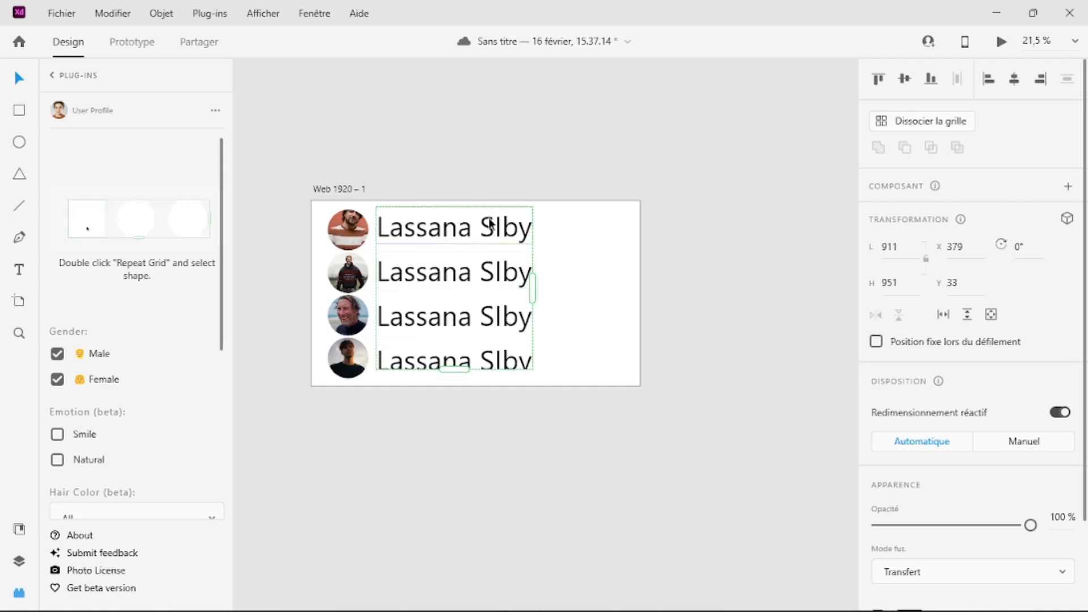
Step: Replace the repeated names with the contents of the text file Nouveau Document texte from the projet XD folder in File Explorer
double_click(465, 226)
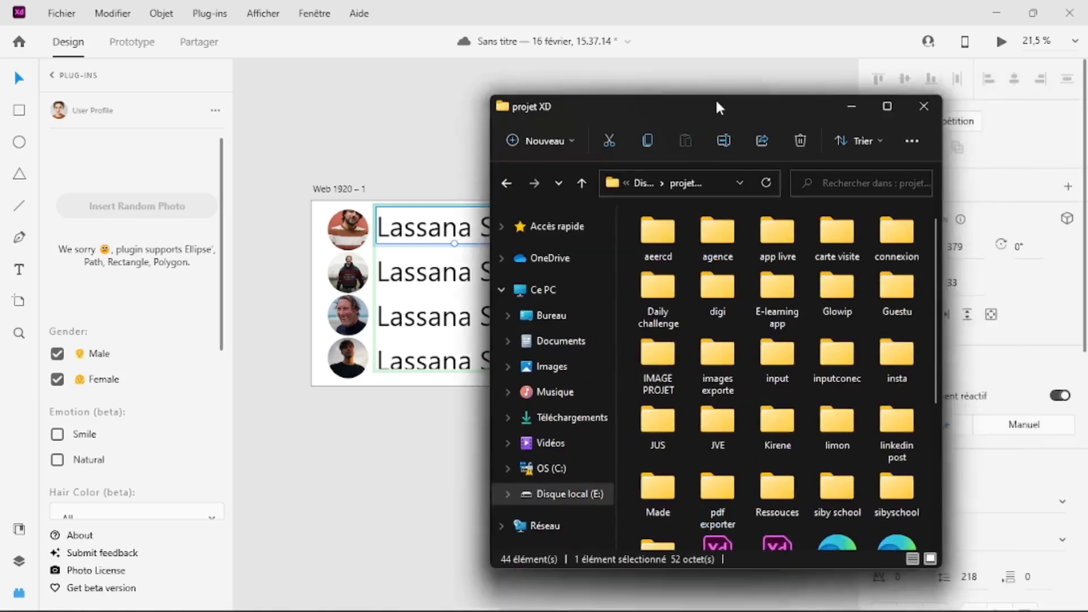
drag(716, 97, 816, 84)
scroll(972, 389, down, 5)
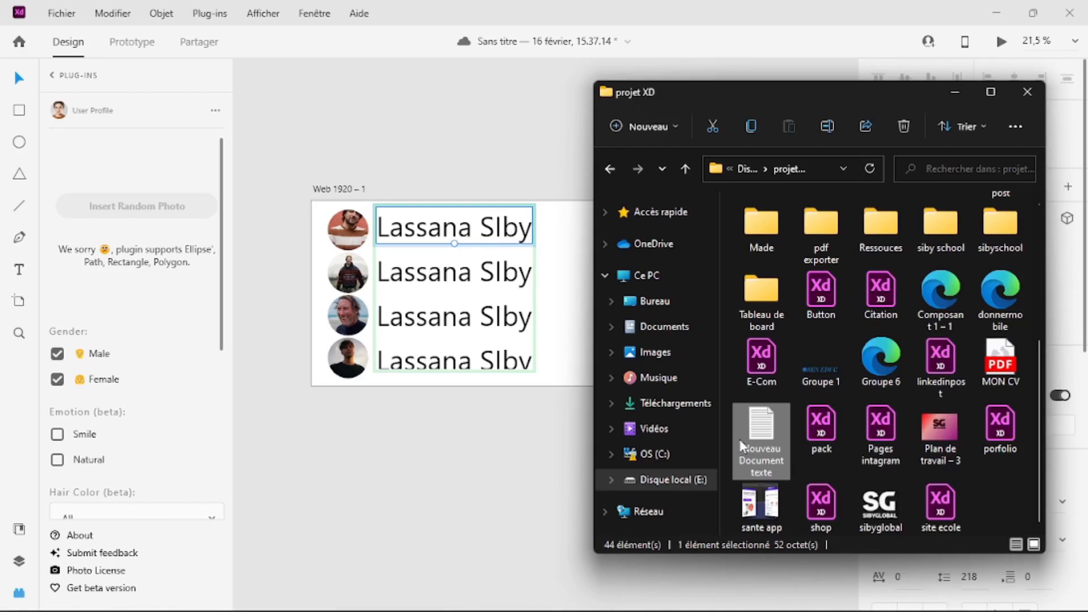
drag(754, 440, 470, 239)
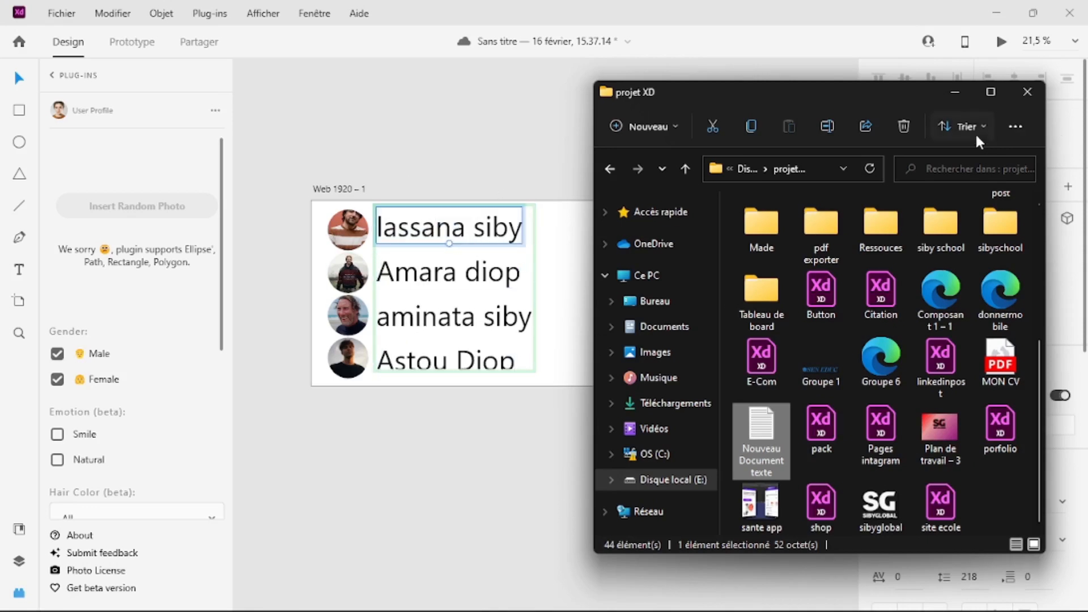
click(1035, 96)
click(502, 363)
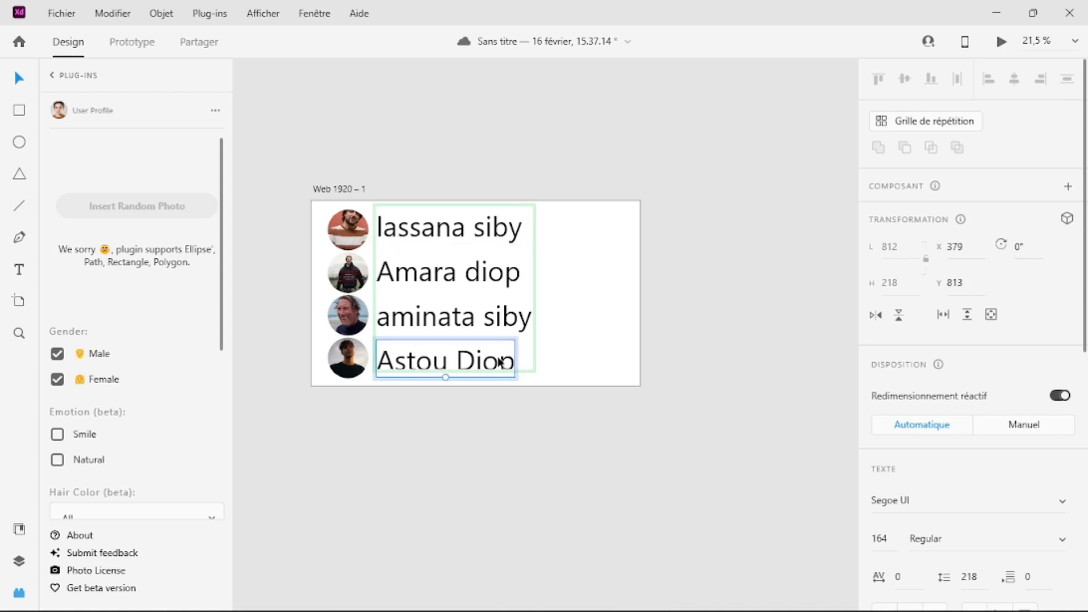
Step: Scale the repeated names down to font size 137 and save the document
drag(444, 376, 452, 372)
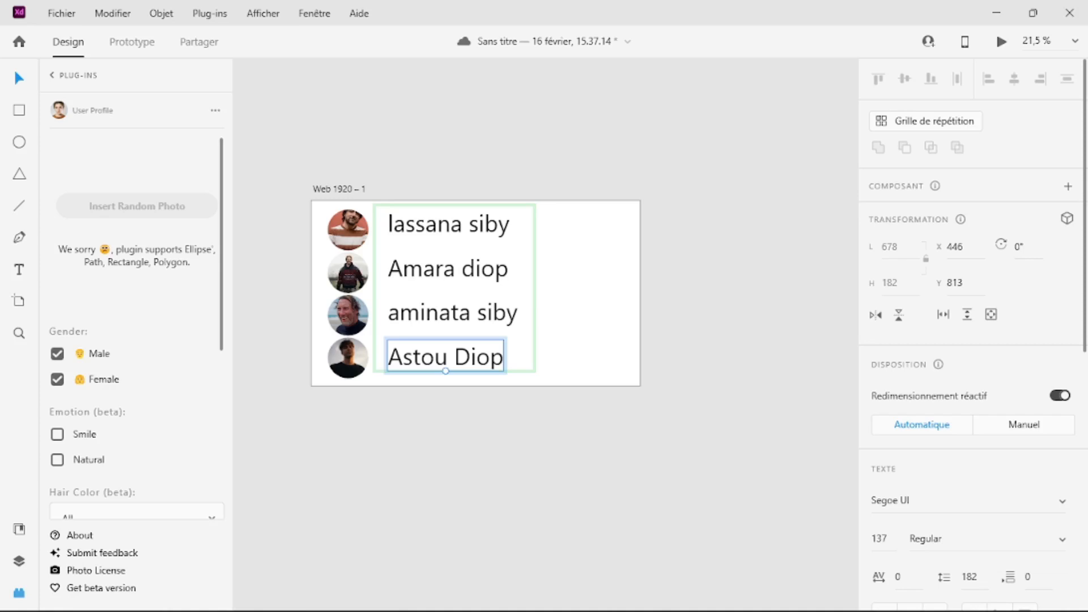
key(ctrl+s)
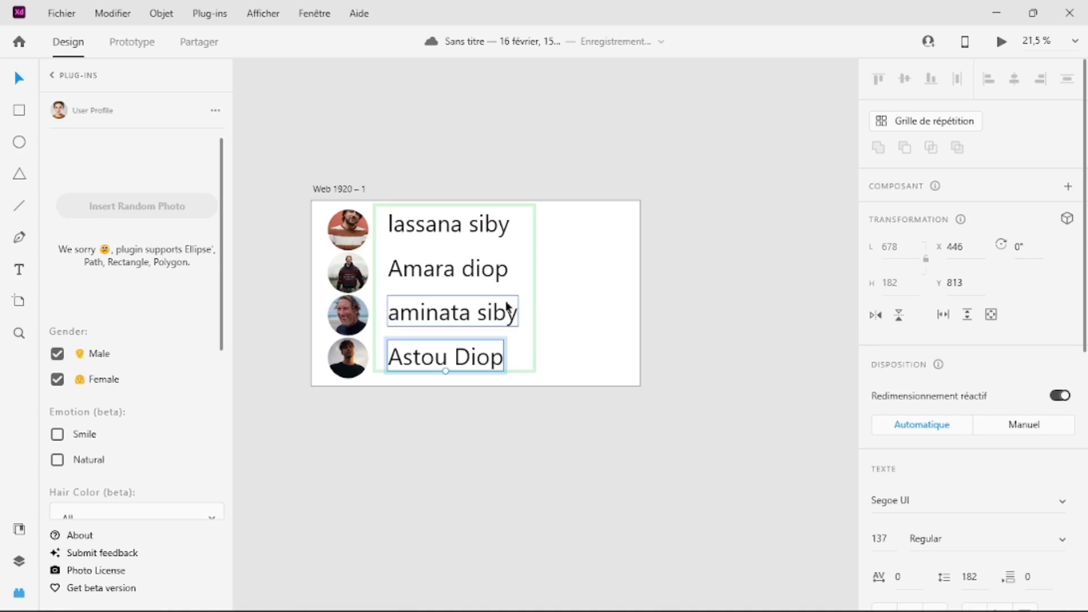
click(581, 342)
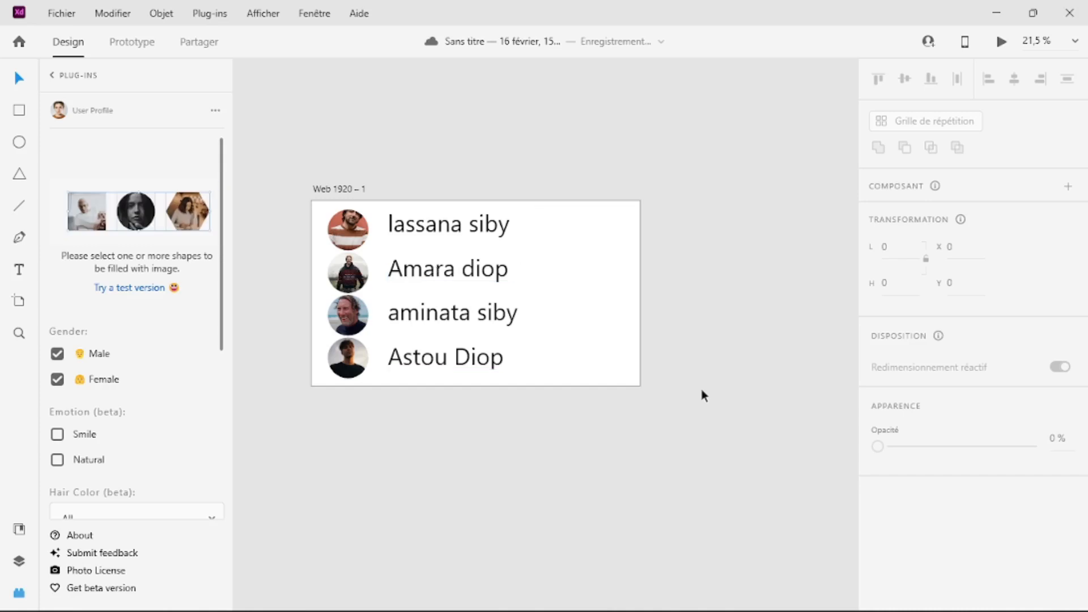
Step: Delete all photos and names from the artboard and add a first name as a single text line at font size 220
drag(578, 377, 342, 233)
key(Delete)
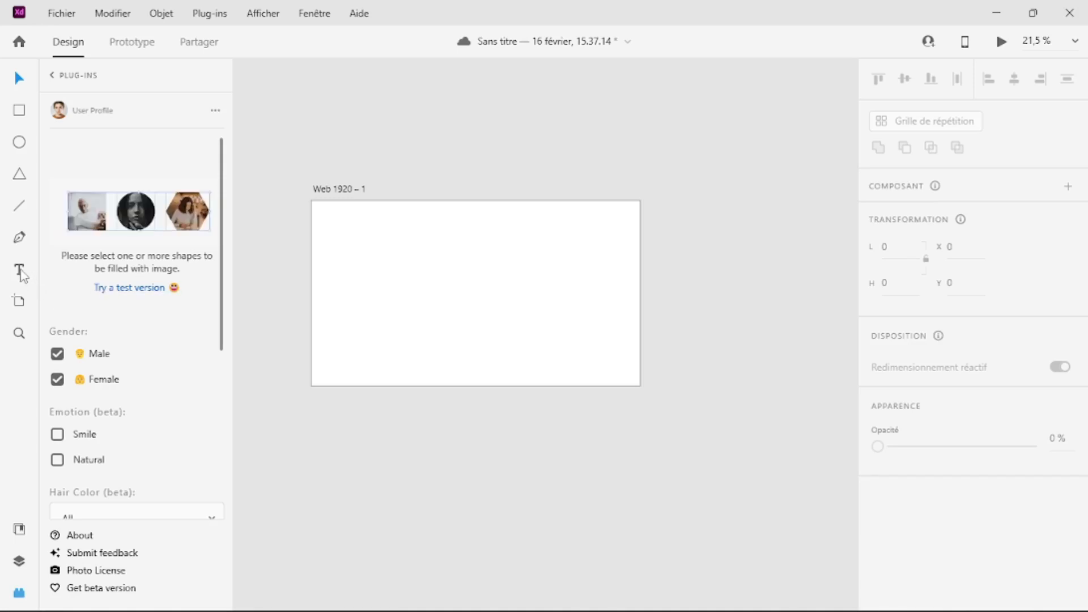
click(397, 259)
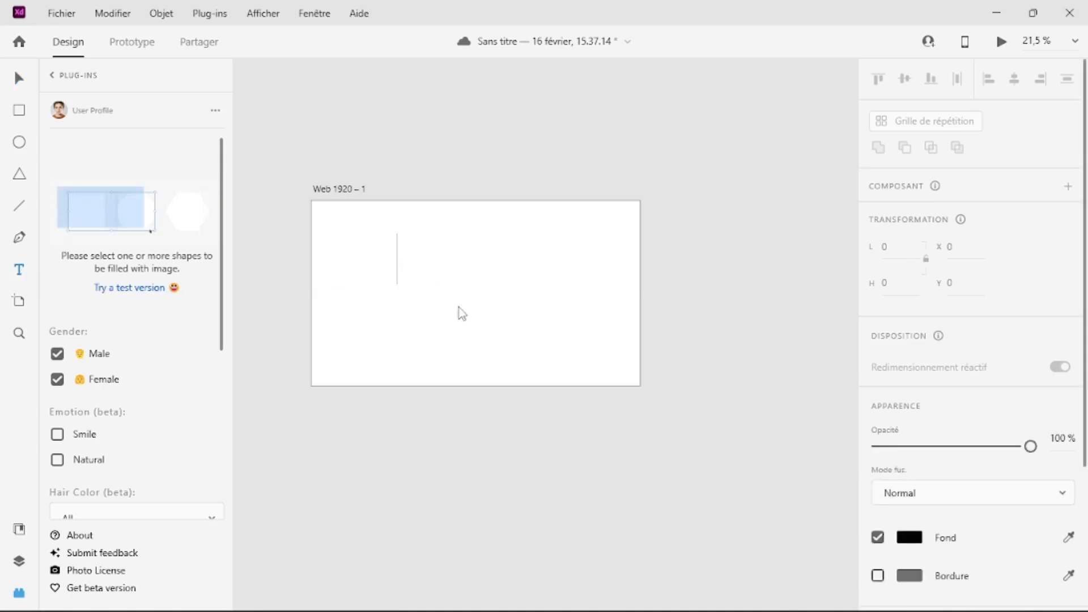
text(Lassana v)
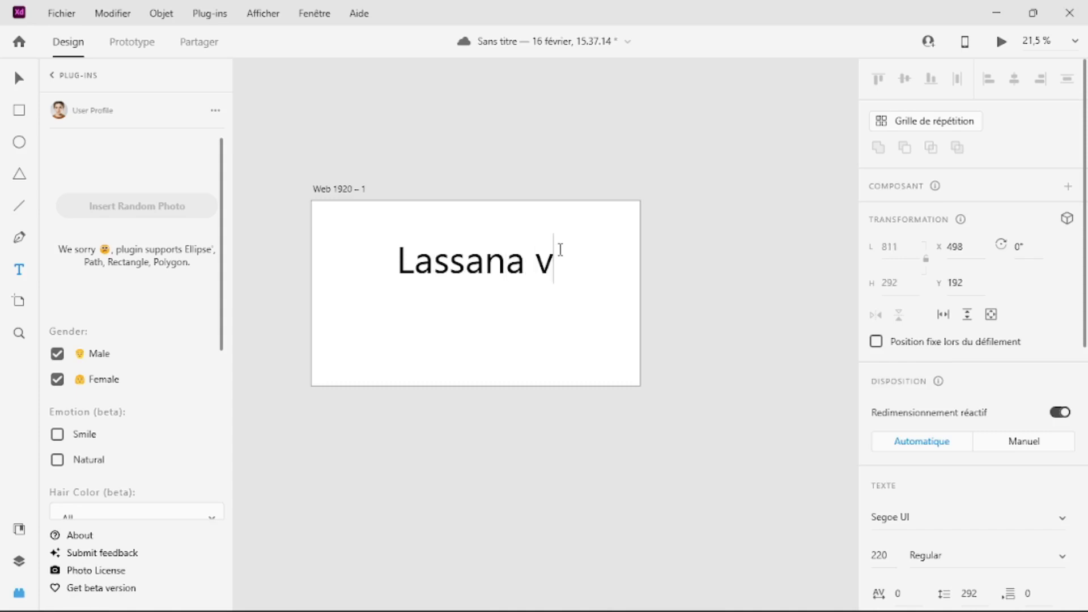
key(BackSpace)
key(Escape)
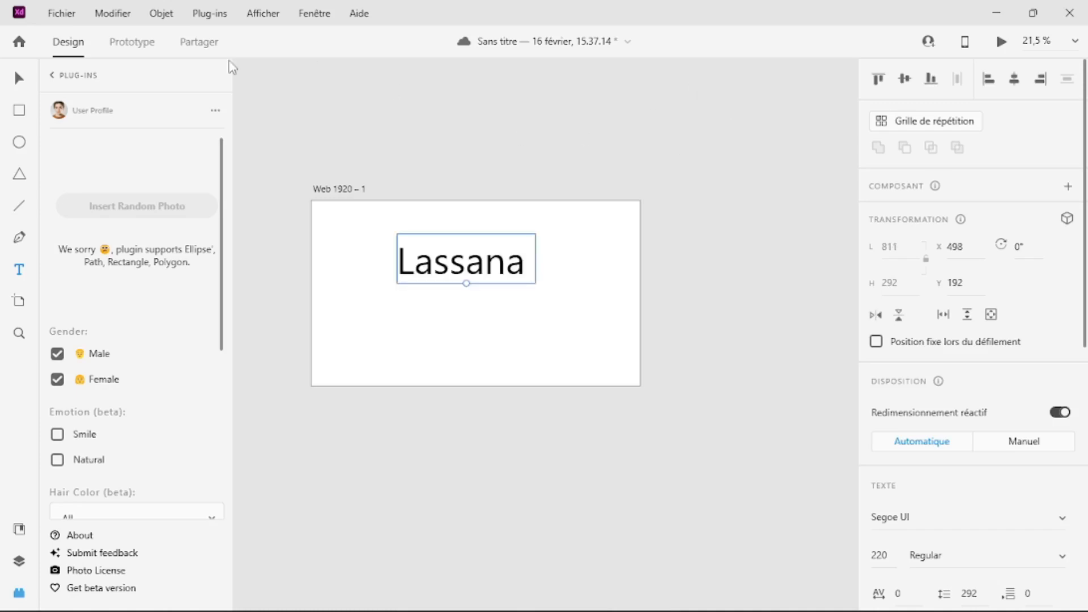
Step: Convert the first-name text to uppercase and enlarge it to font size 363
click(125, 17)
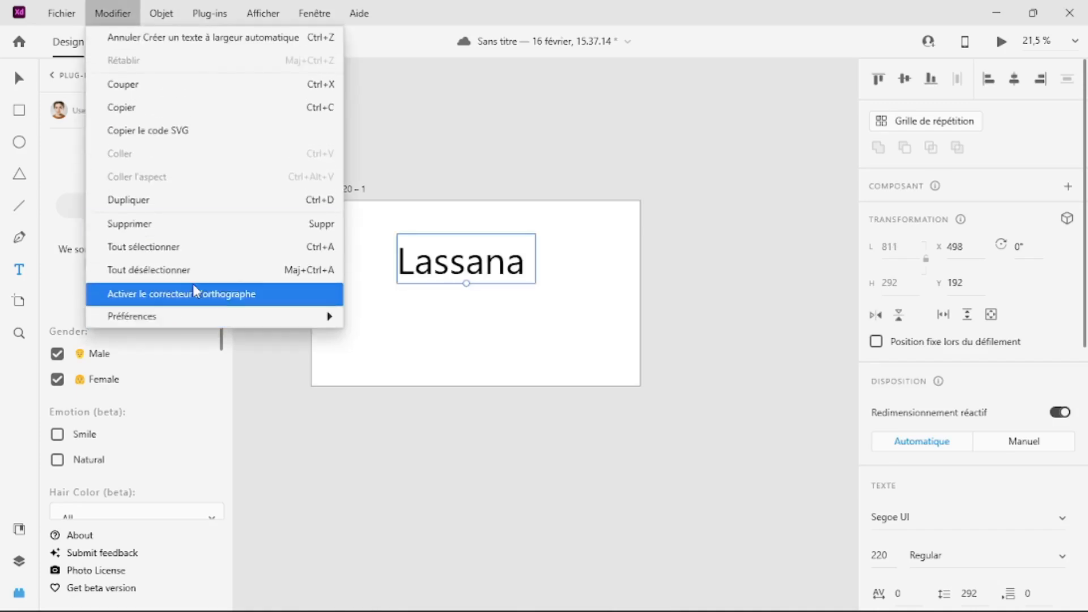
mouse_move(159, 18)
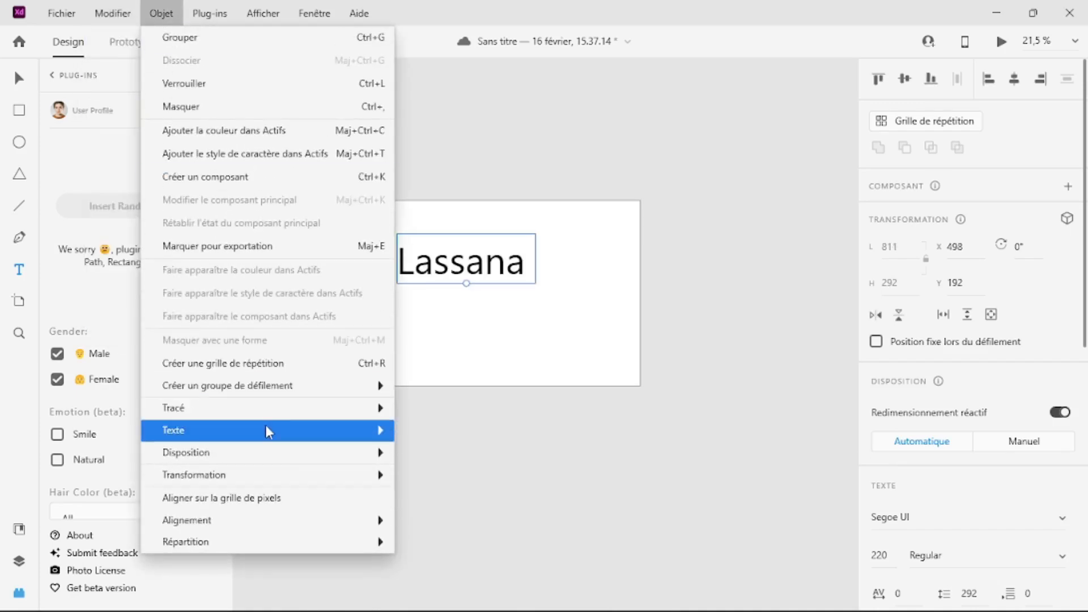
mouse_move(265, 430)
click(449, 319)
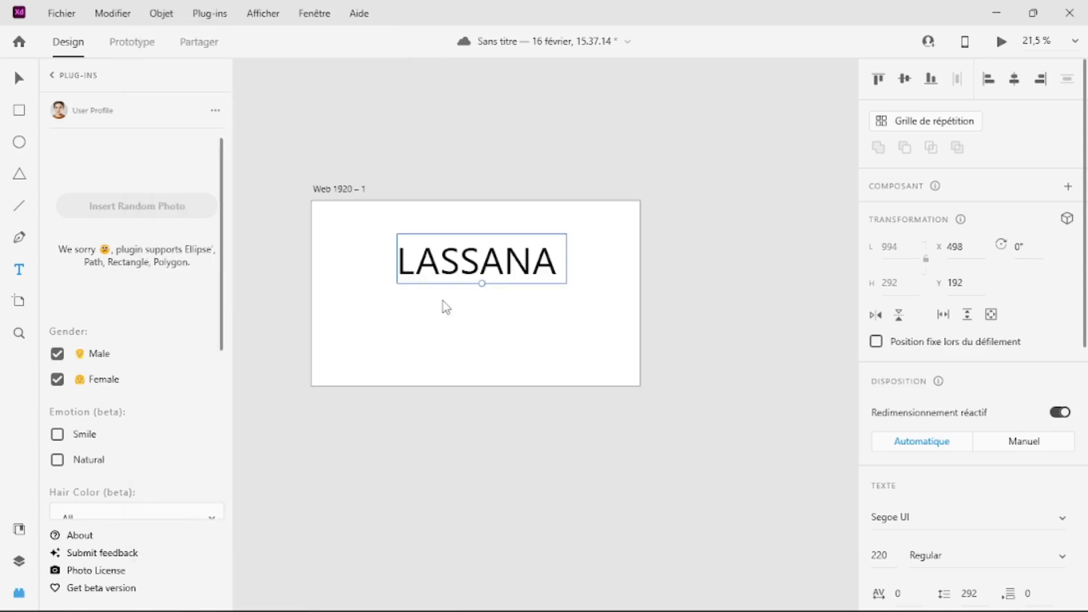
drag(483, 285, 490, 310)
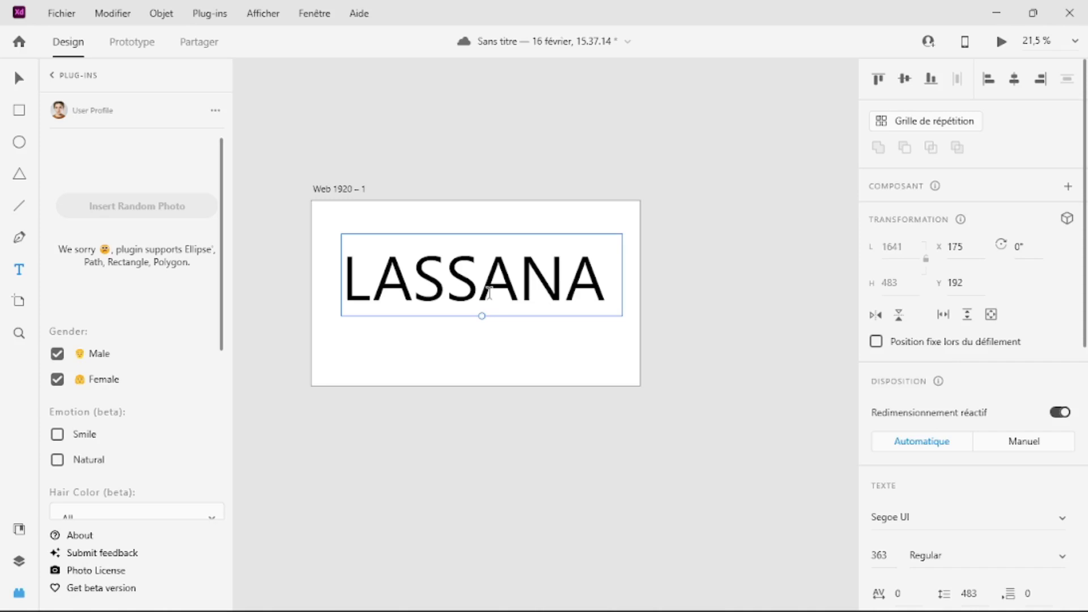
key(Escape)
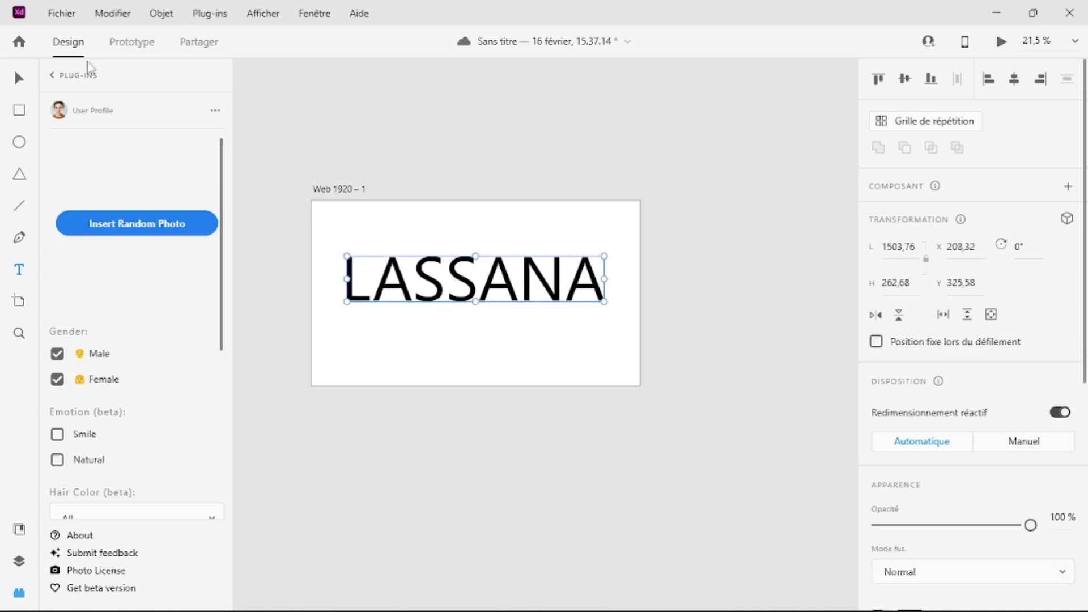
click(160, 15)
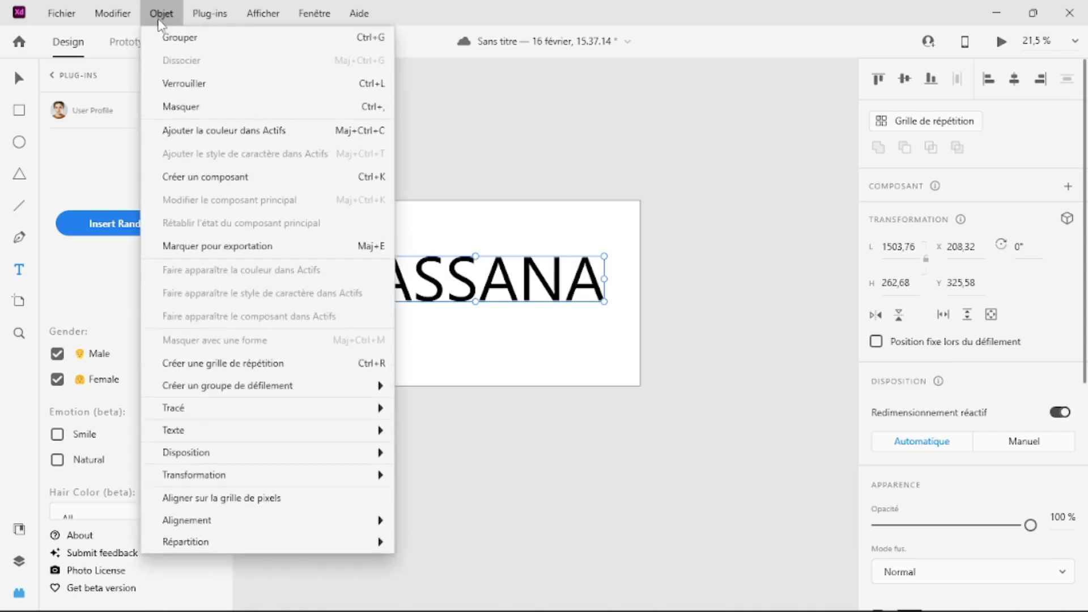
mouse_move(344, 415)
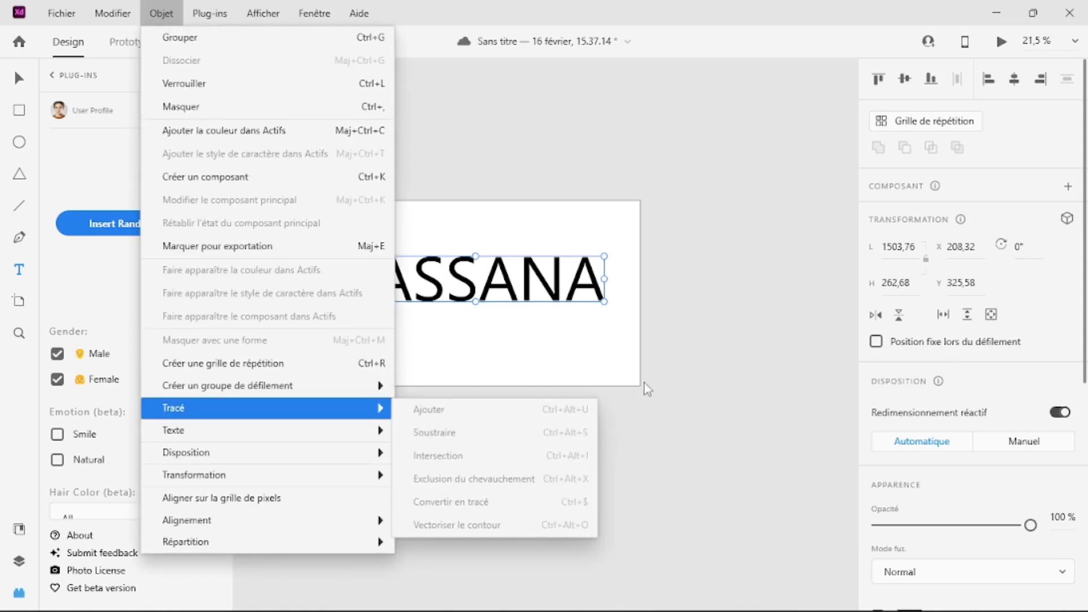
click(618, 343)
key(ctrl+z)
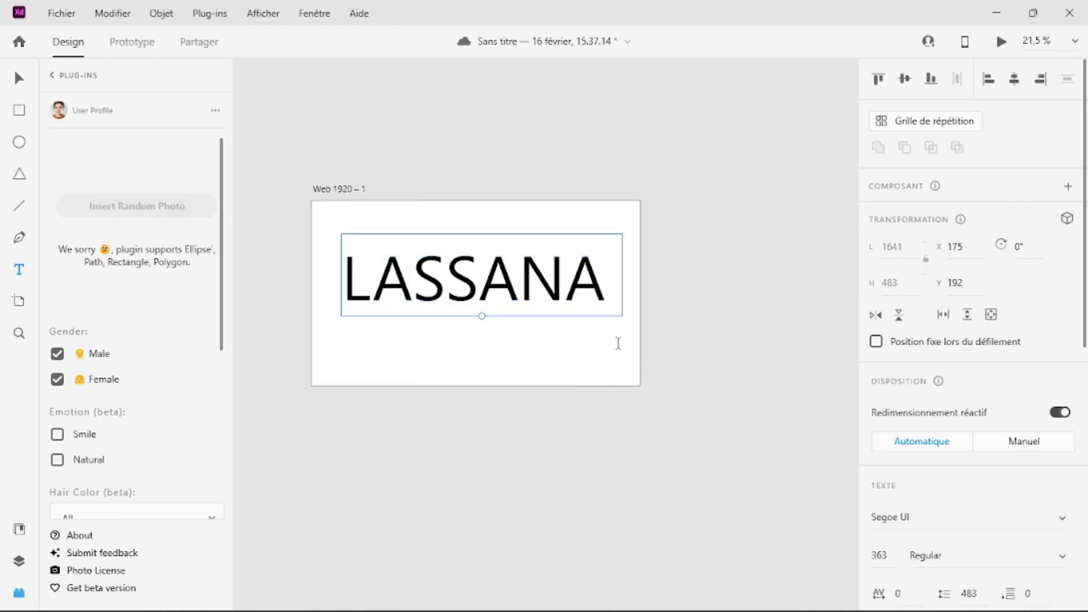
Step: Convert the uppercase name text to a path and open its anchor points for editing
click(163, 14)
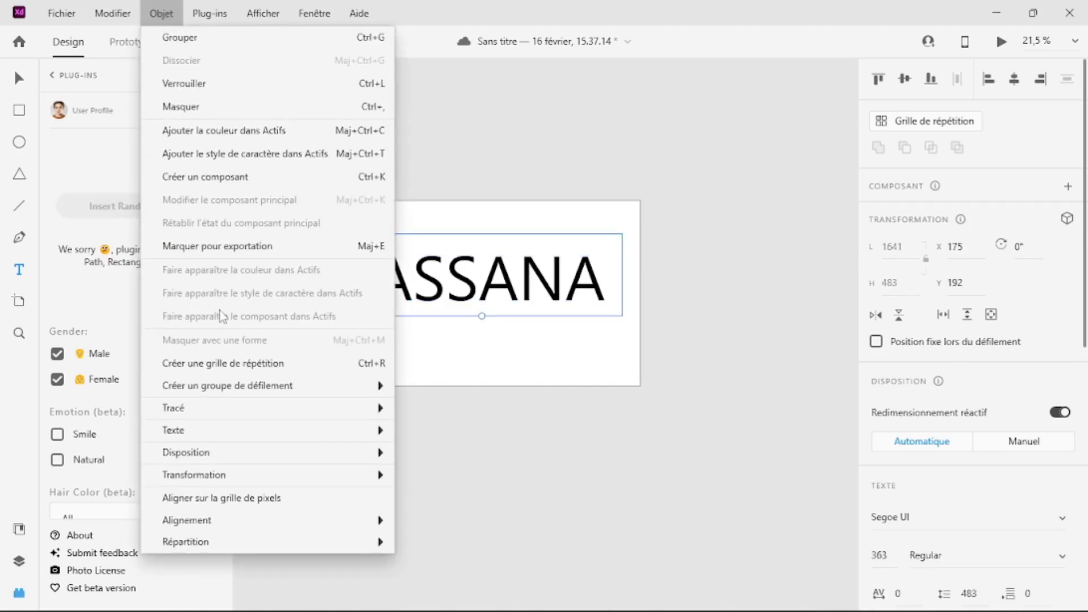
mouse_move(295, 415)
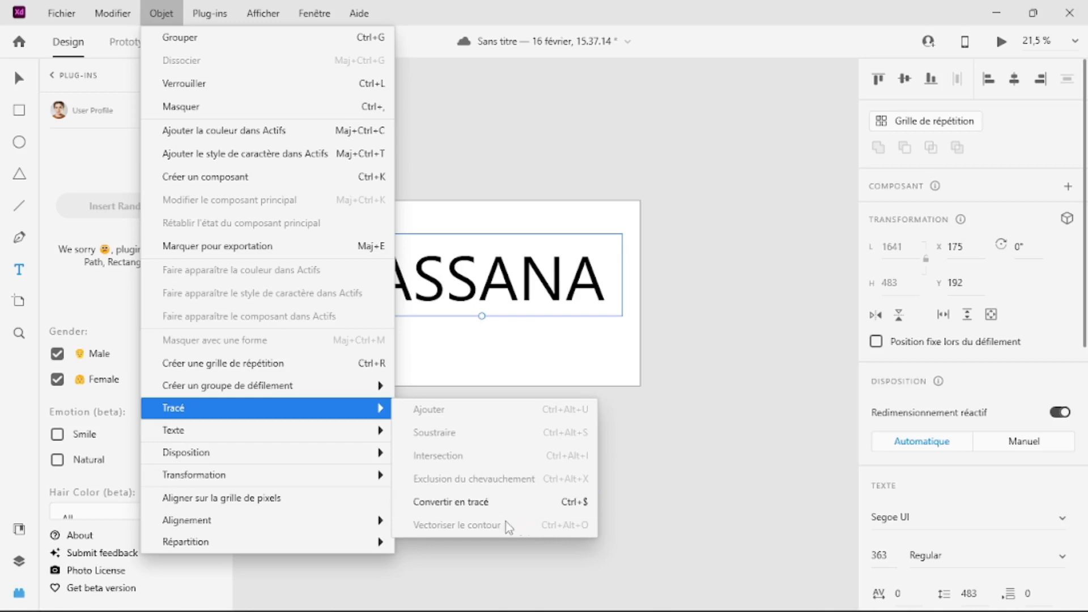
click(533, 512)
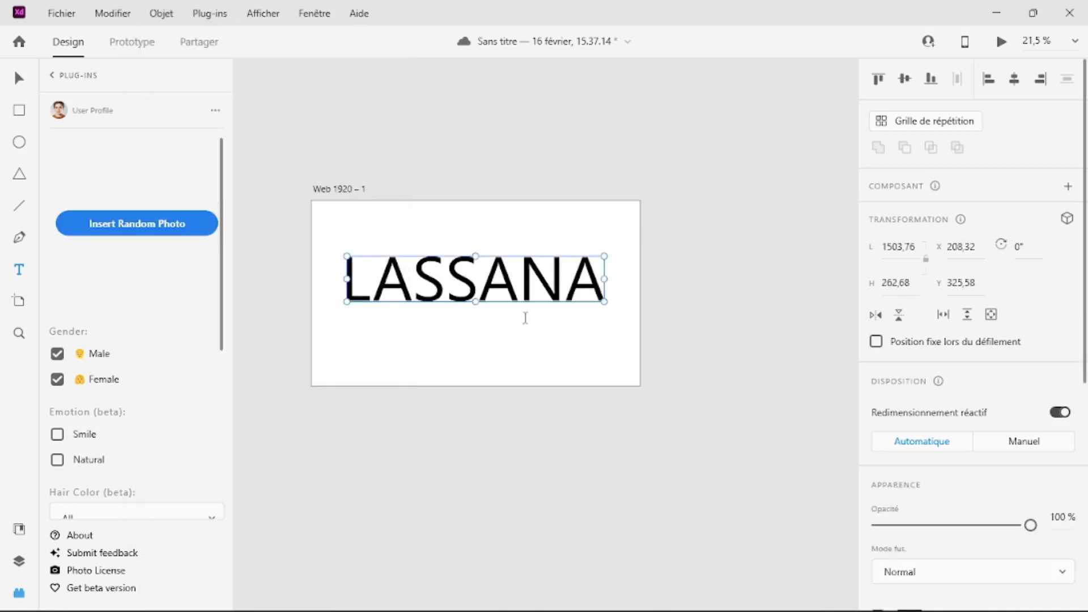
key(v)
double_click(474, 288)
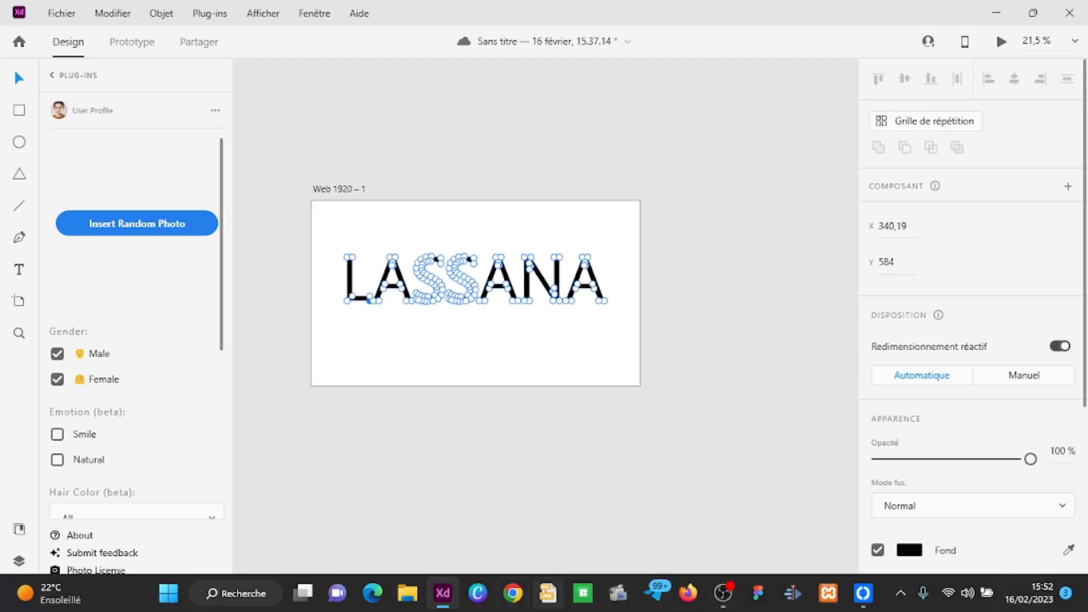
Step: Fill the outlined lettering with the red rose heart image from File Explorer's projet XD, Ressouces, African Geek Tutorial Files, Valentine folder on drive E
click(410, 595)
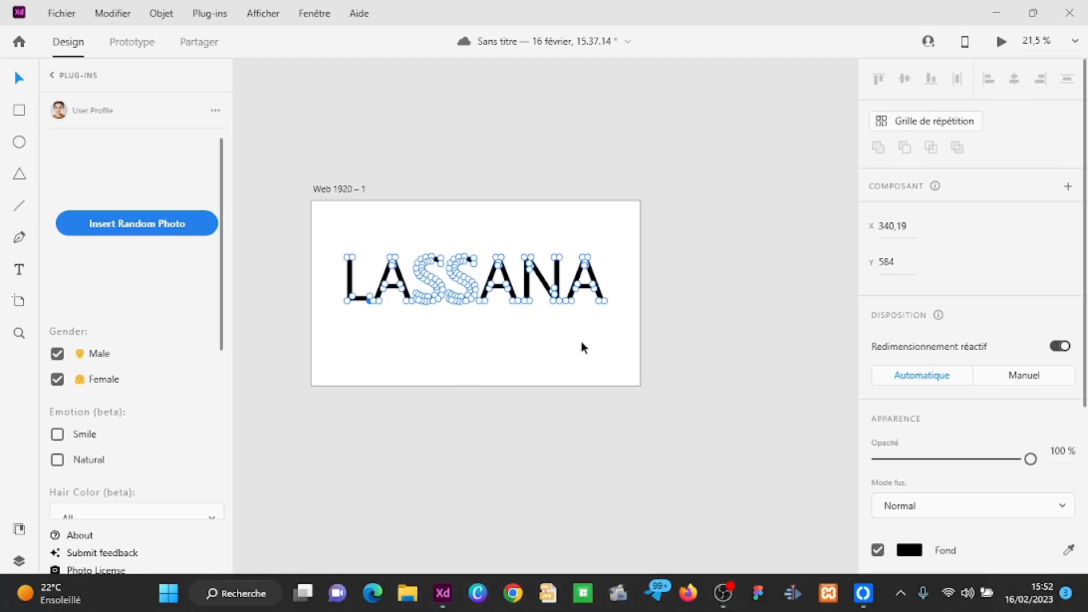
click(678, 483)
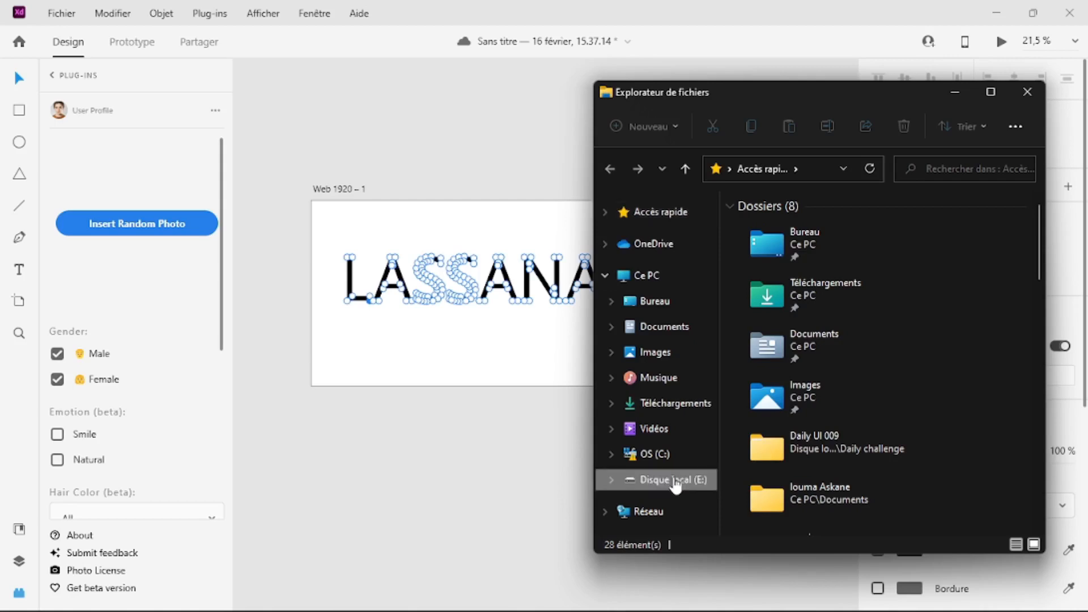
click(769, 268)
double_click(768, 267)
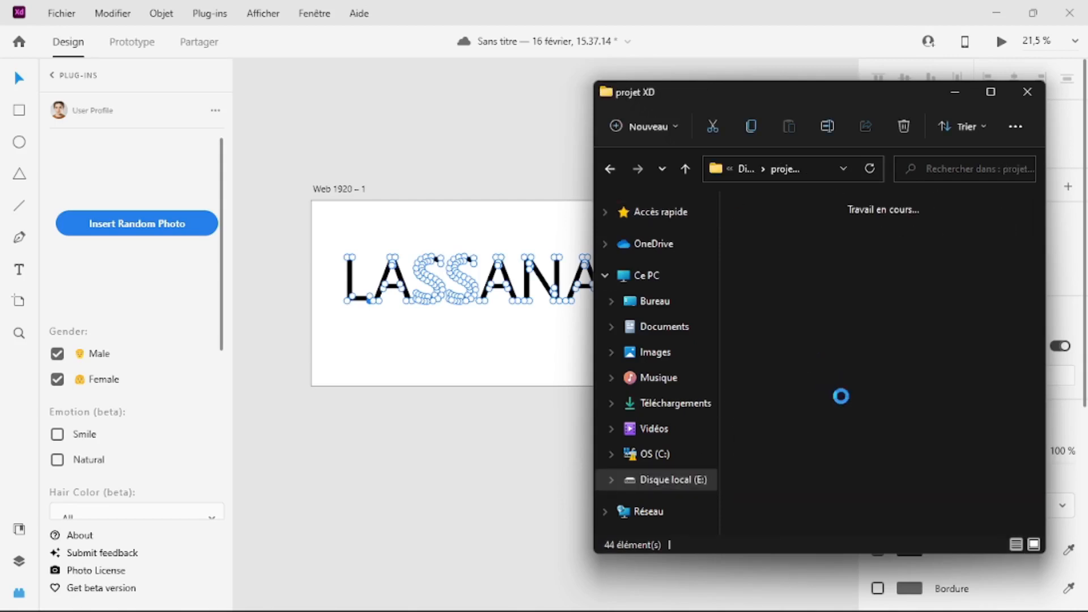
scroll(852, 348, down, 5)
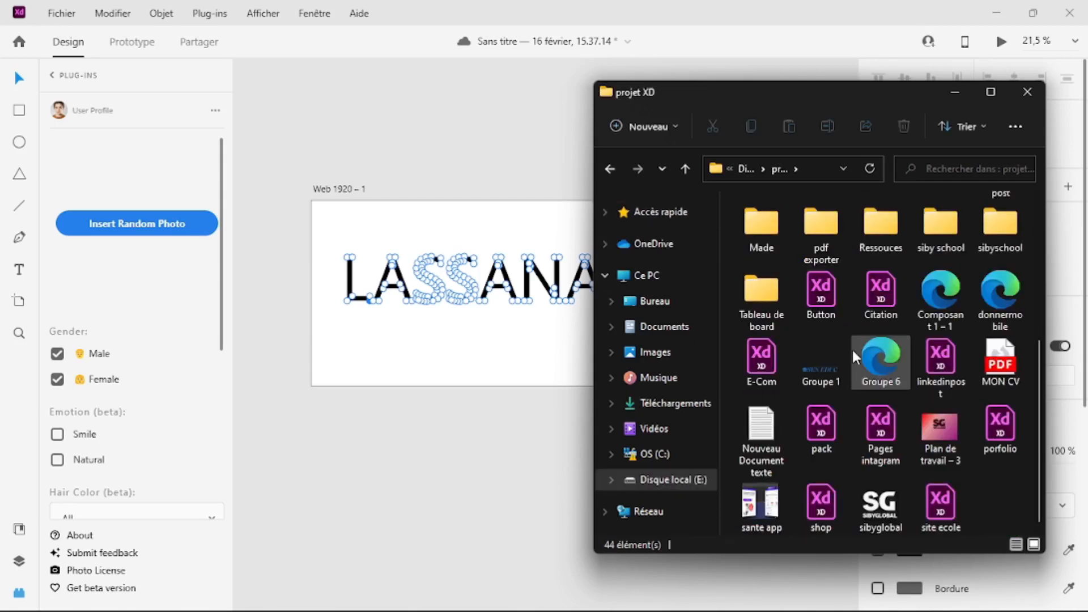
double_click(877, 244)
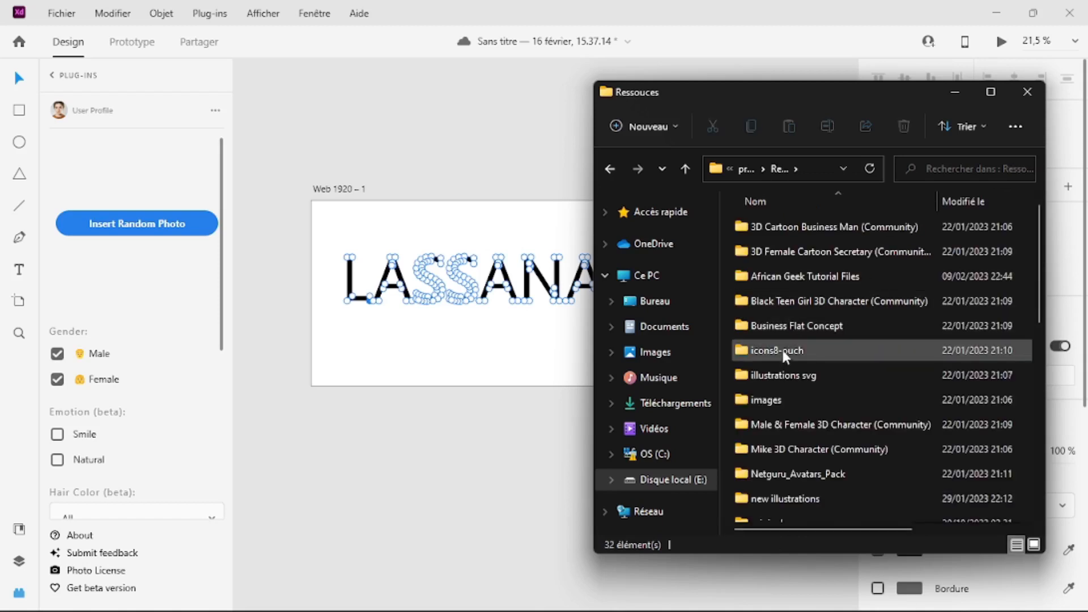
double_click(796, 276)
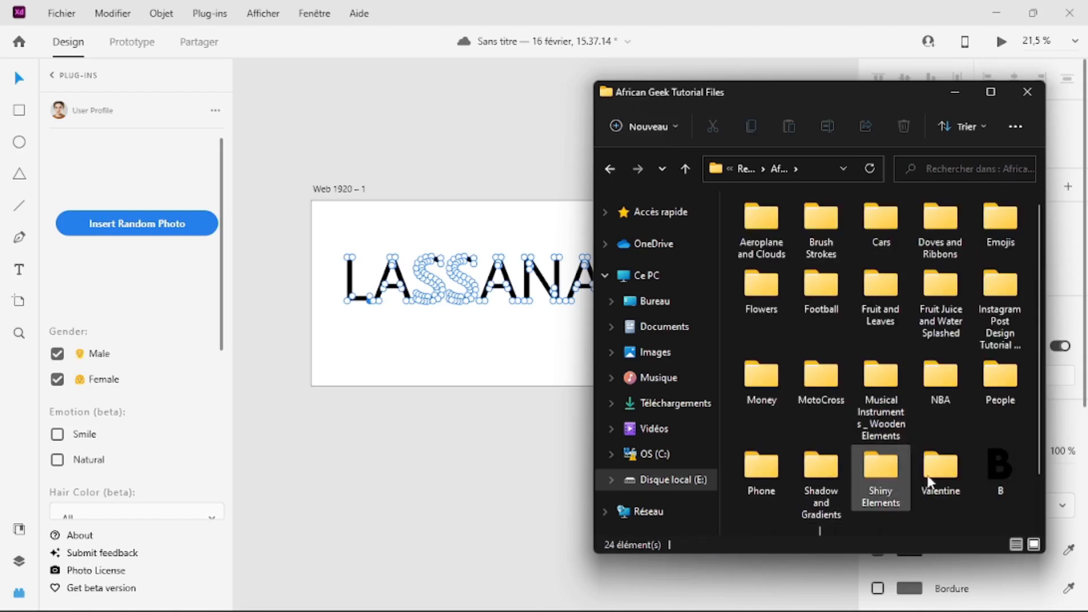
double_click(941, 464)
drag(875, 322, 463, 306)
click(469, 314)
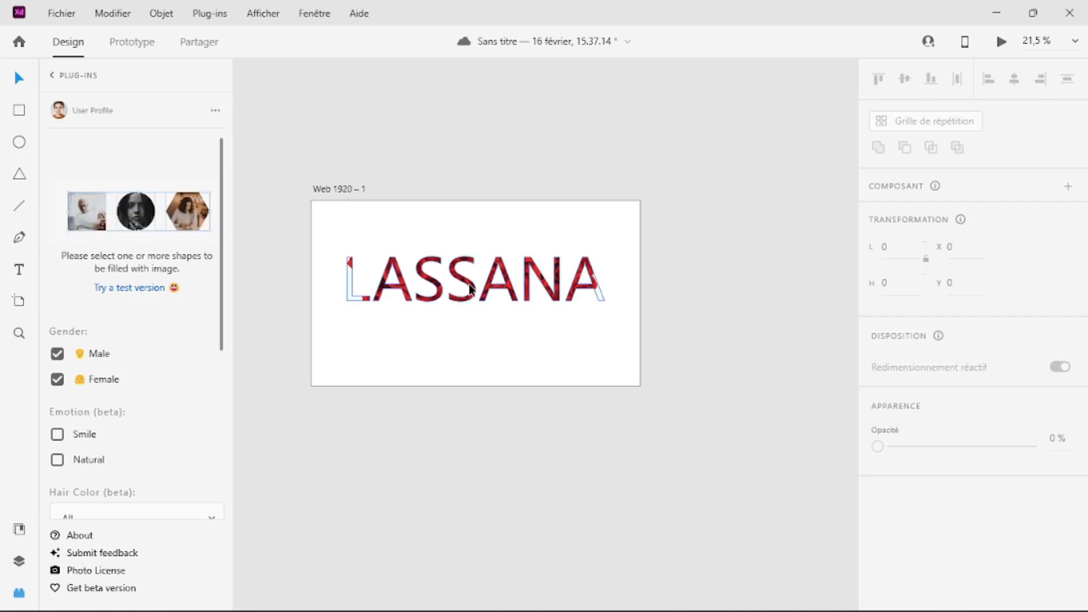
Step: Enlarge the rose heart image inside the lettering on both sides so it covers the first and last letters completely
click(469, 290)
click(468, 290)
double_click(468, 289)
click(496, 317)
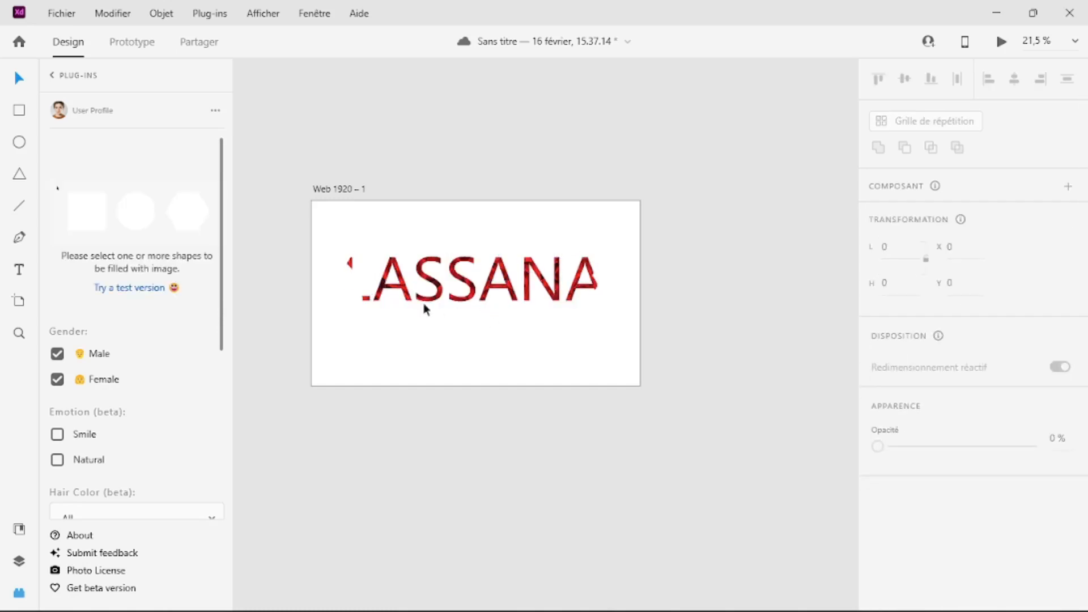
double_click(384, 284)
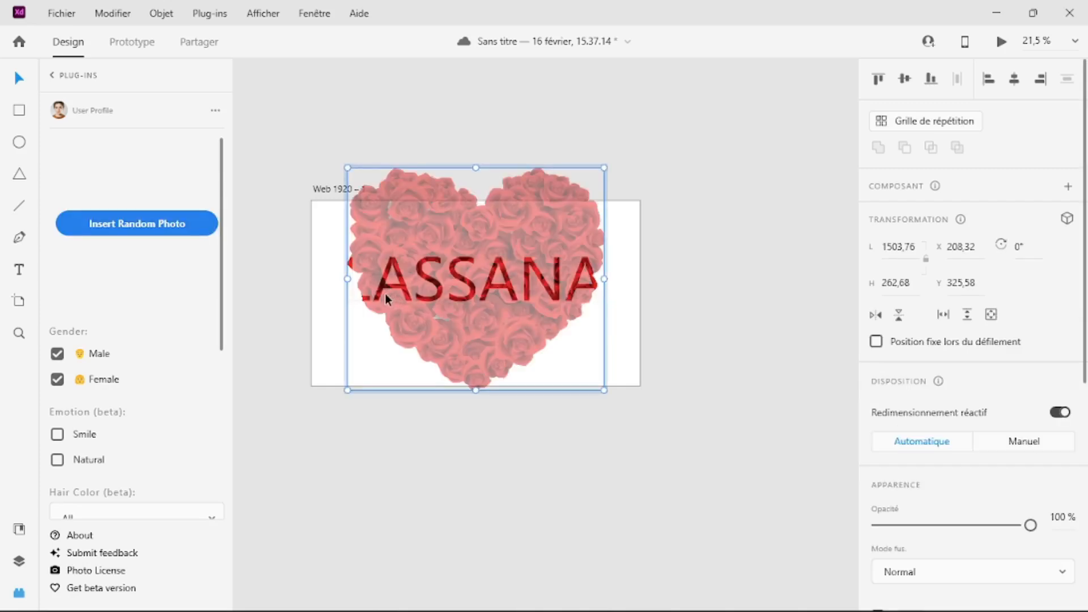
drag(350, 279, 329, 279)
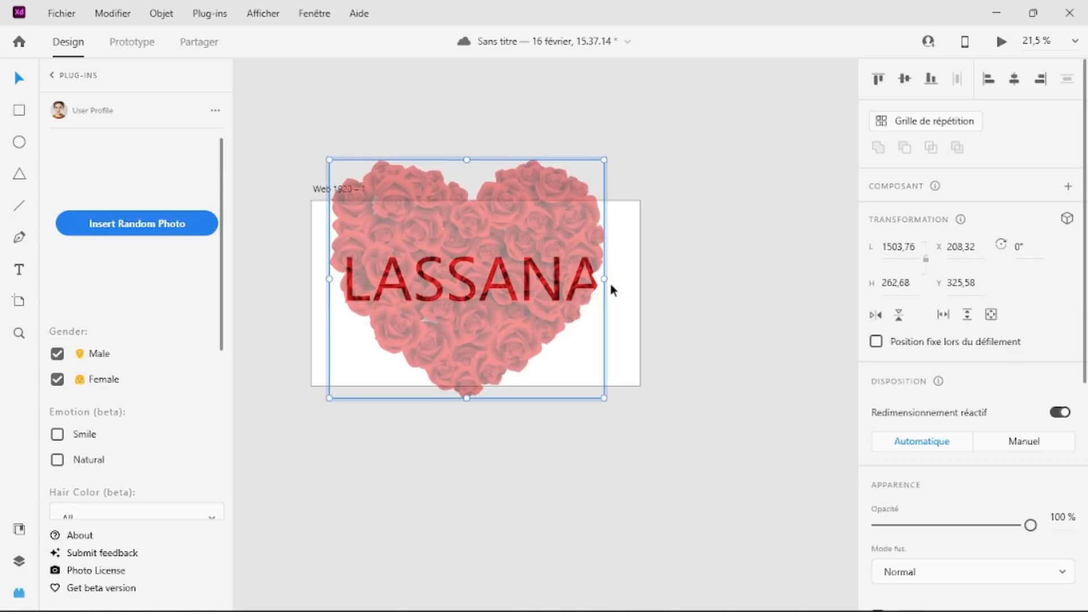
drag(603, 280, 622, 297)
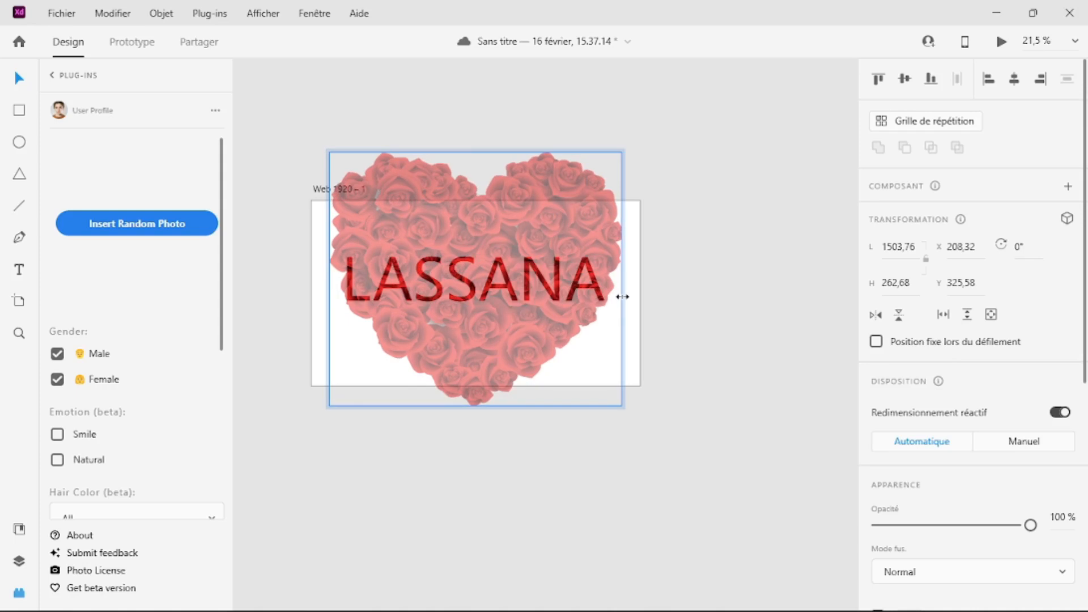
click(684, 355)
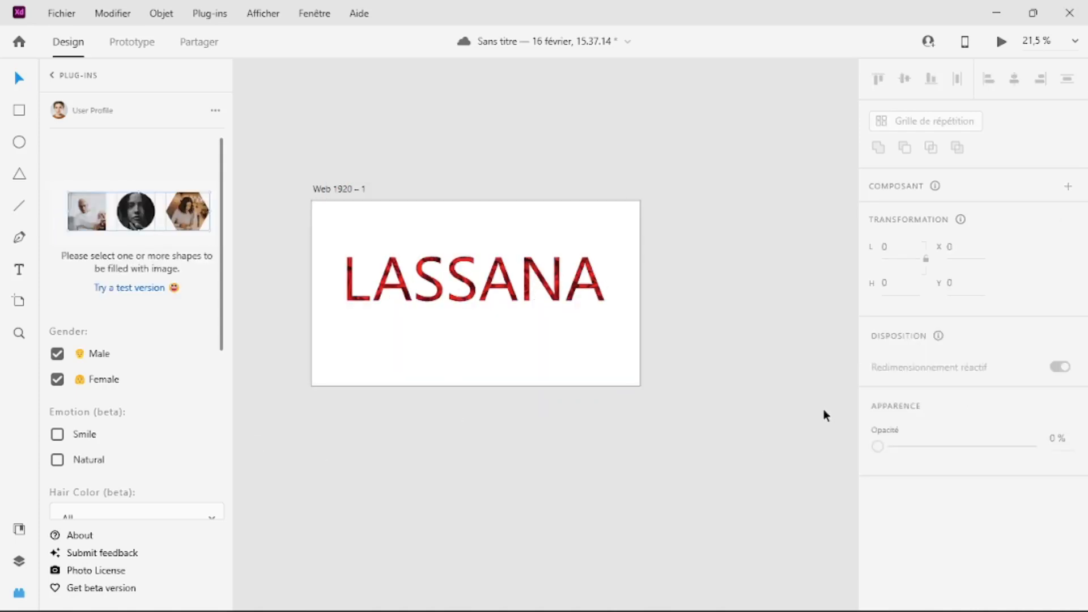
mouse_move(559, 610)
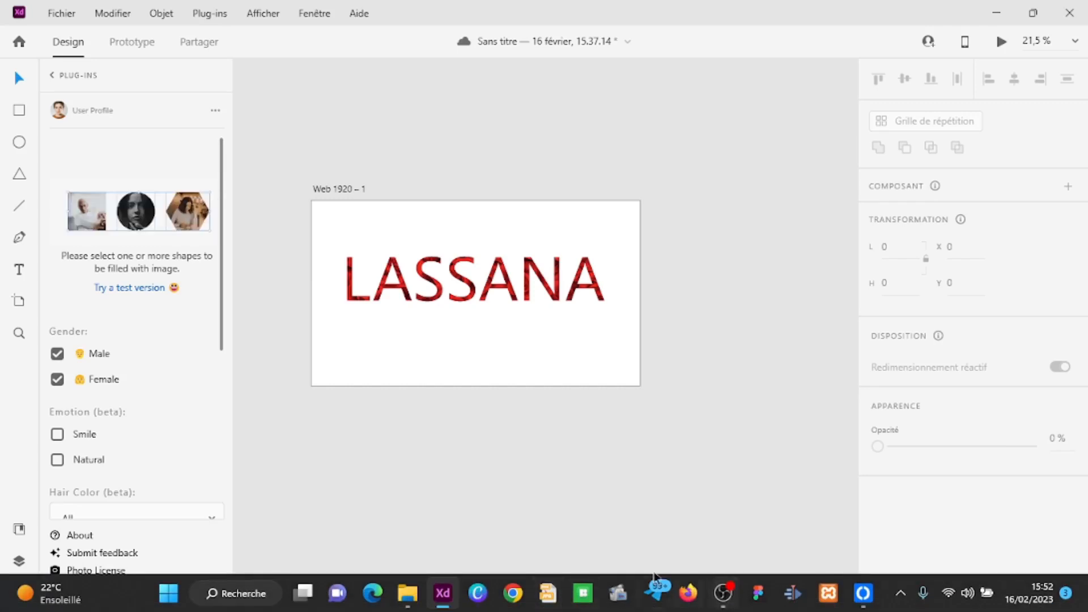